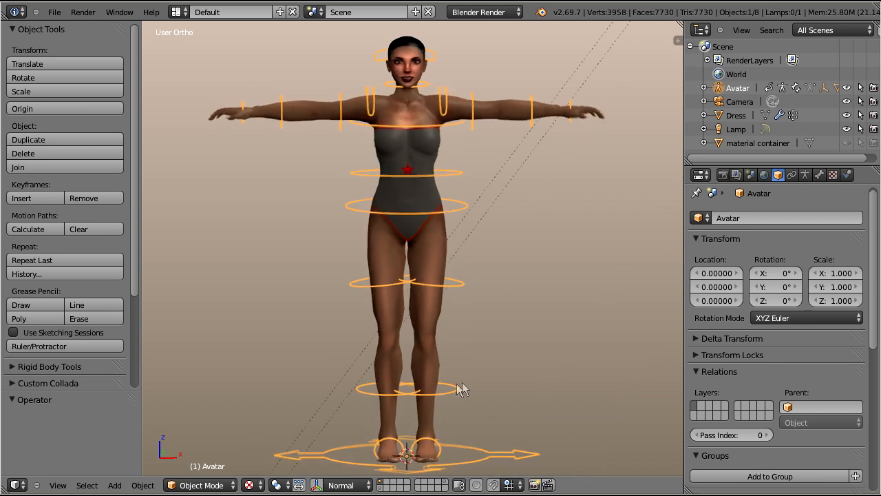
Step: Show the layer holding the red dress together with the avatar's layer
{"action": "middle_click_drag", "start_coordinate": [461, 389], "coordinate": [537, 391]}
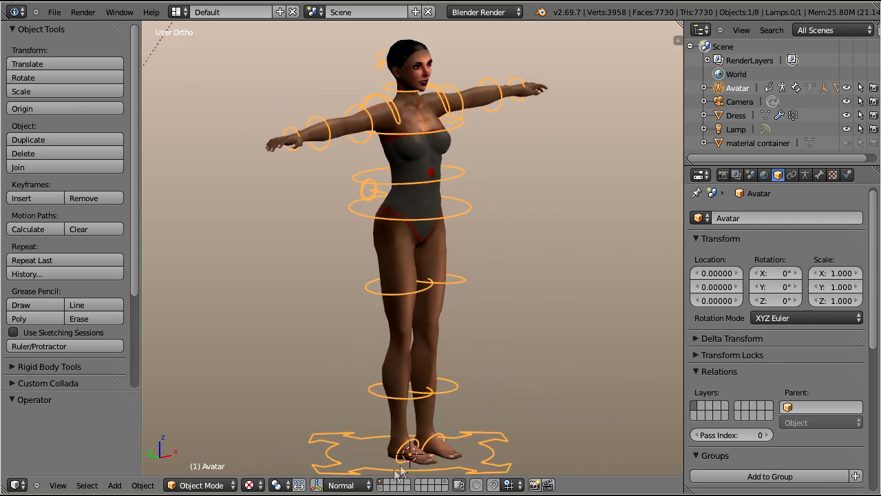
{"action": "left_click", "coordinate": [380, 488]}
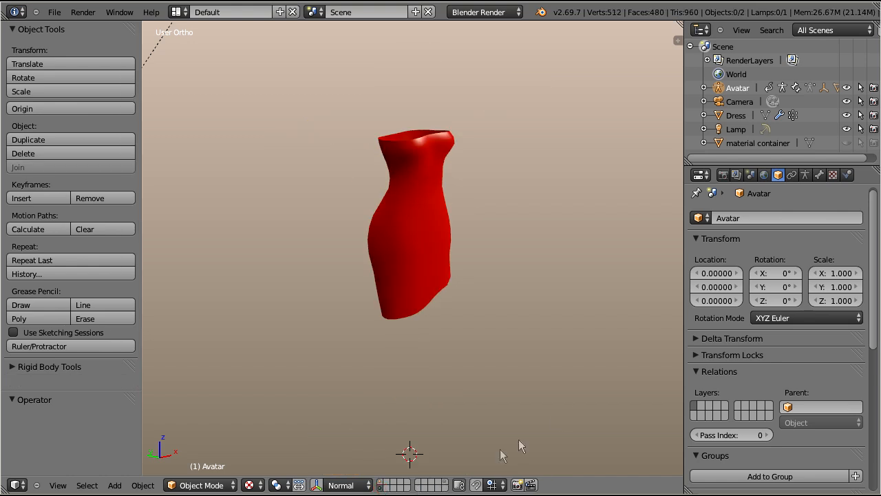
{"action": "left_click", "coordinate": [383, 485], "text": "shift"}
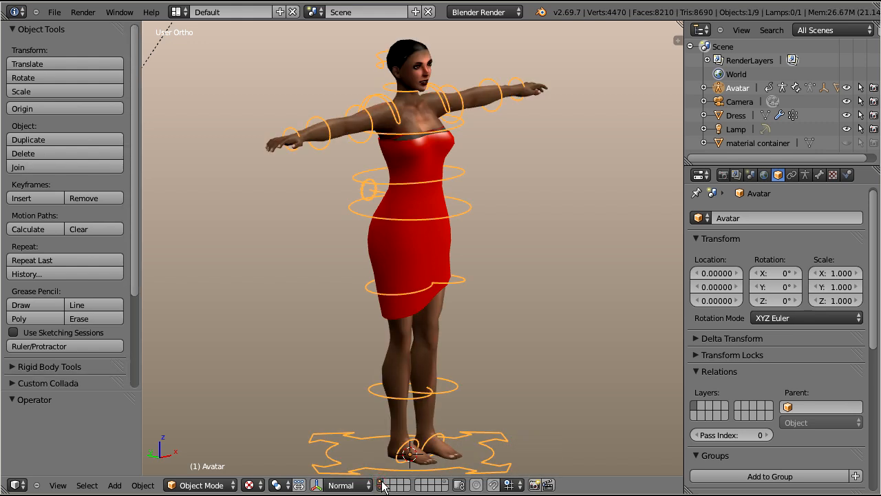
Step: Add the dress to the avatar selection and parent it to the armature with weighting taken from Meshes
{"action": "right_click", "coordinate": [381, 246], "text": "shift"}
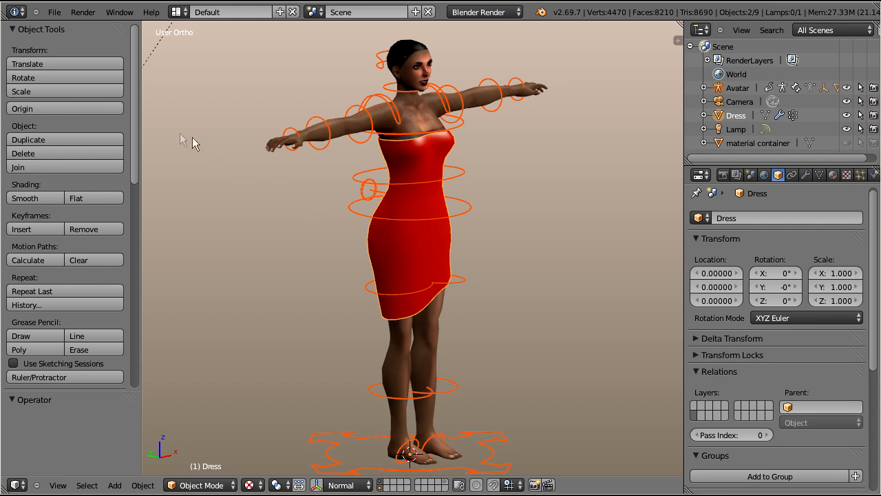
{"action": "left_click_drag", "start_coordinate": [132, 134], "coordinate": [136, 314]}
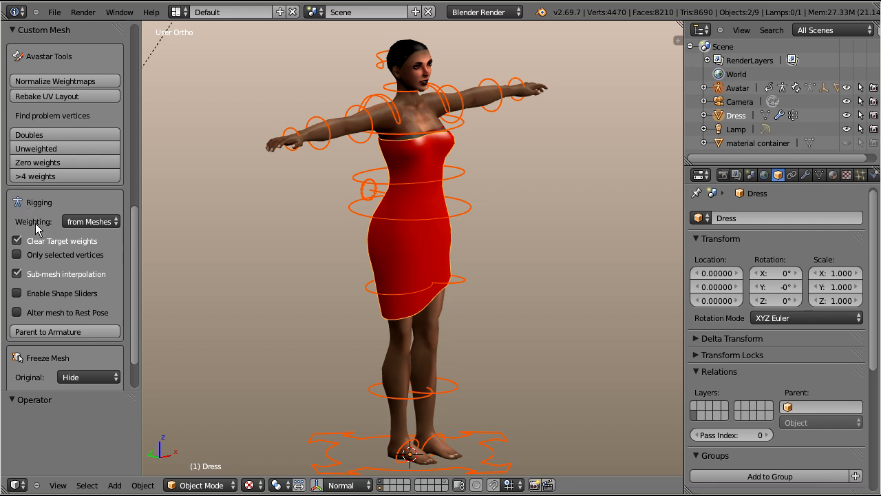
{"action": "left_click", "coordinate": [116, 223]}
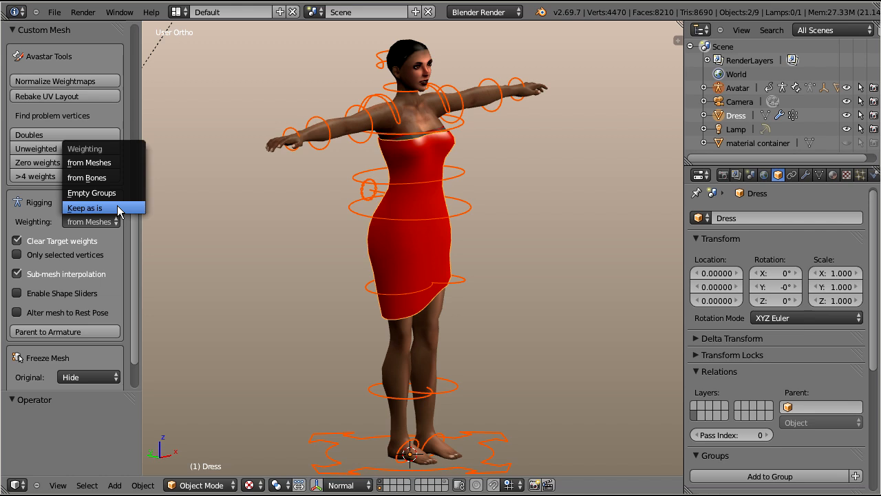
{"action": "left_click", "coordinate": [131, 163]}
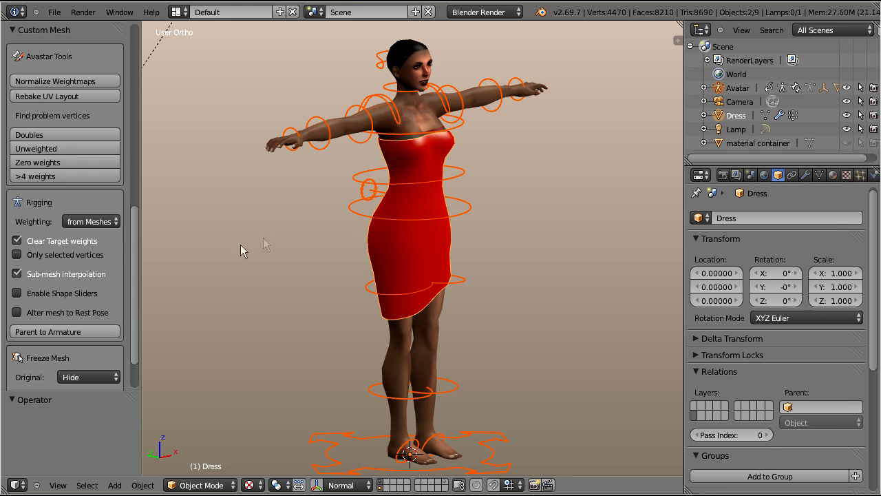
{"action": "left_click", "coordinate": [99, 333]}
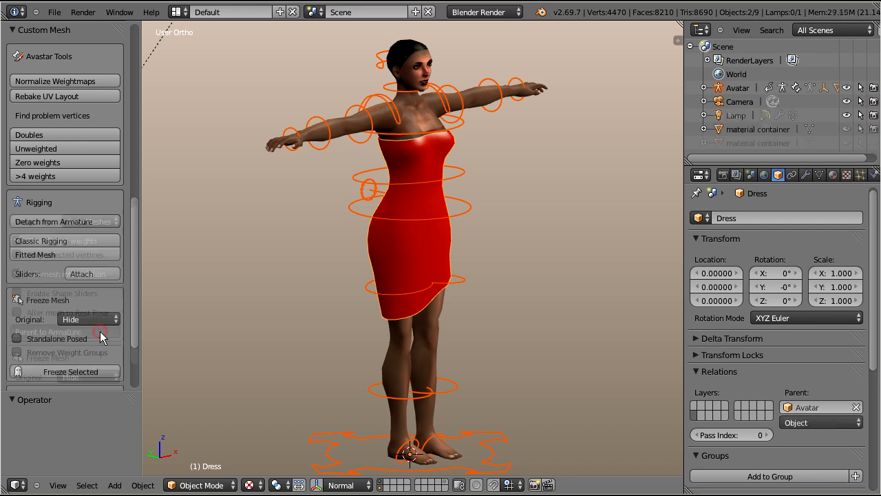
Step: Switch to the front view and put the Avatar armature into Pose Mode
{"action": "key", "text": "KP_1"}
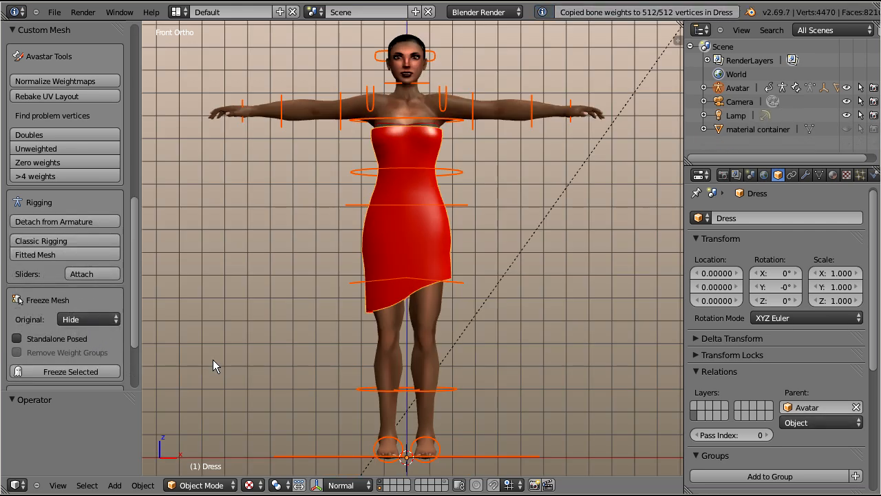
{"action": "right_click", "coordinate": [320, 459]}
{"action": "left_click", "coordinate": [203, 484]}
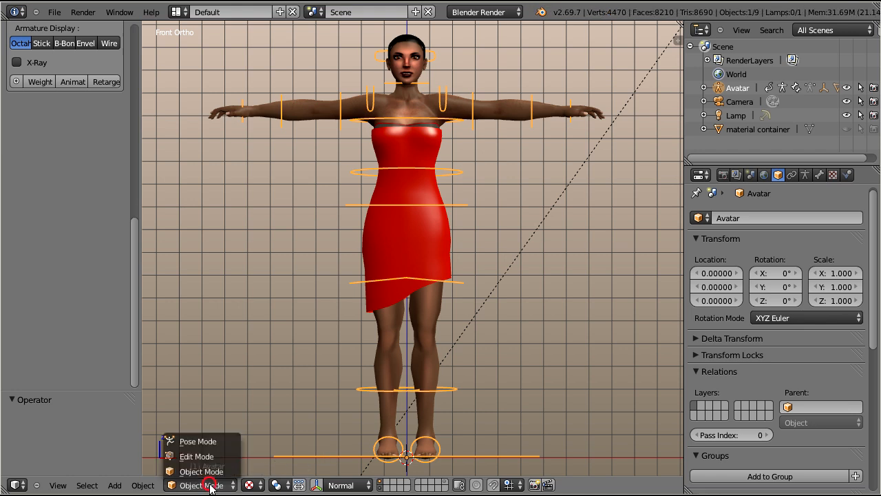
{"action": "left_click", "coordinate": [207, 441]}
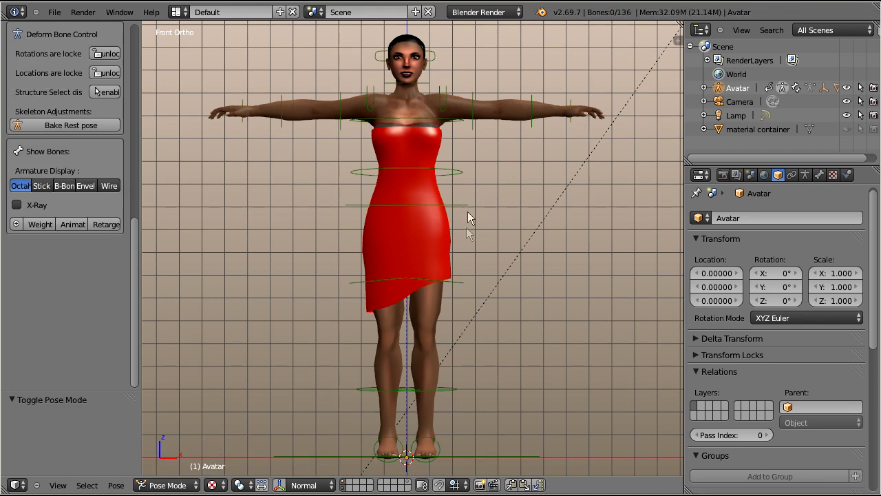
Step: Test how the dress deforms by trial-rotating the Torso bone and trial-moving the KneeLeft bone, cancelling both transforms and clearing the bone selection
{"action": "right_click", "coordinate": [458, 172]}
{"action": "key", "text": "r"}
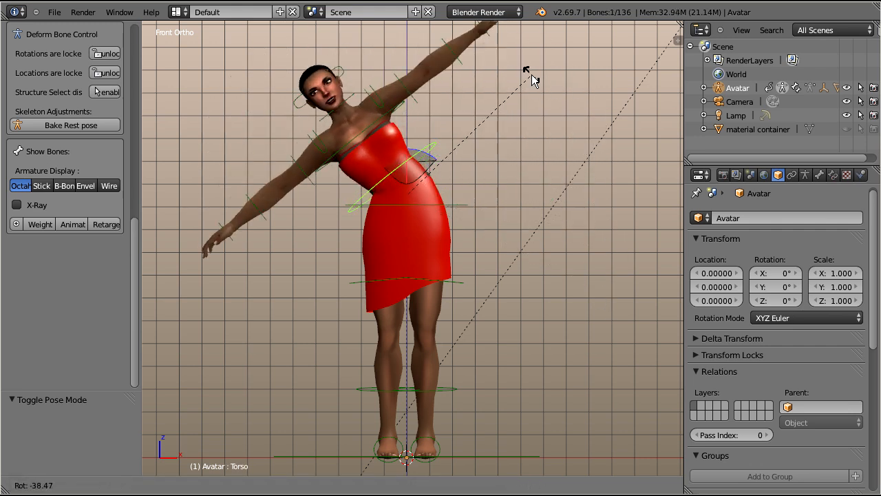
{"action": "key", "text": "Escape"}
{"action": "right_click", "coordinate": [444, 390]}
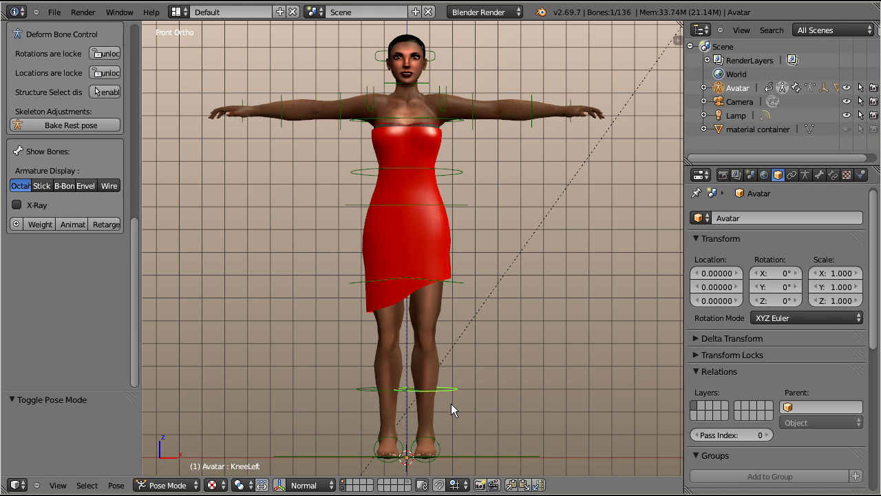
{"action": "key", "text": "g"}
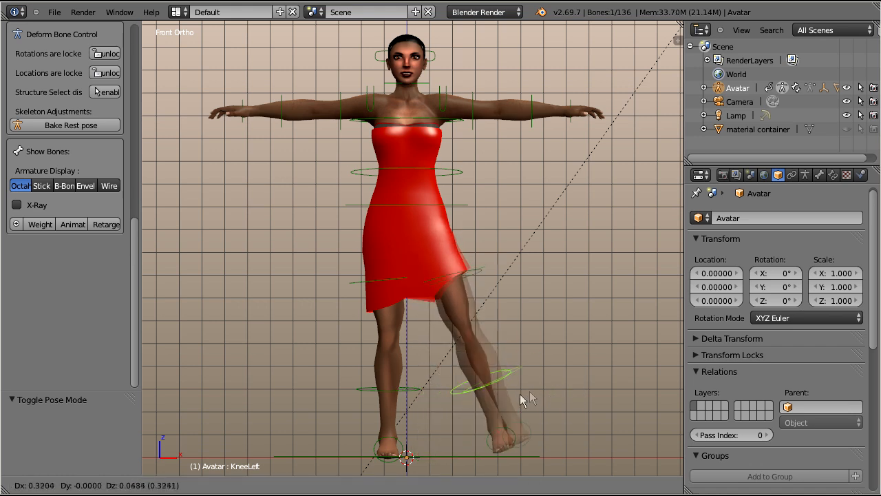
{"action": "right_click", "coordinate": [593, 391]}
{"action": "key", "text": "a"}
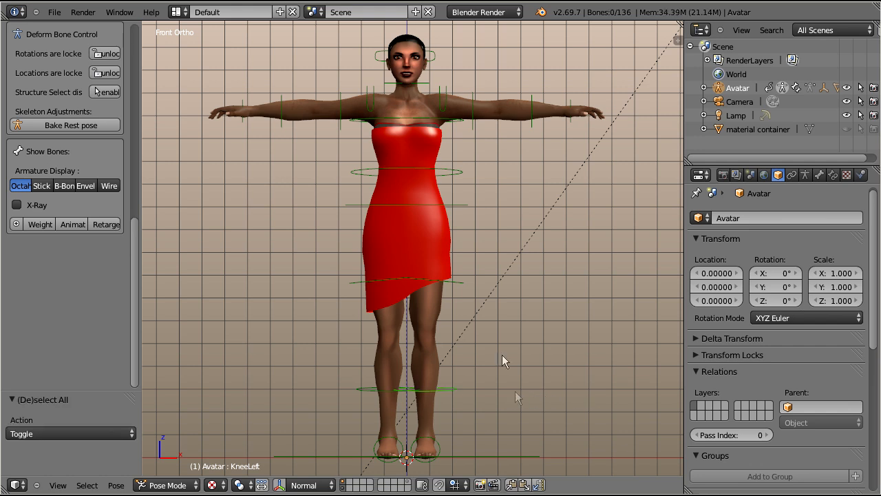
Step: Set the dress up for weight painting with the Weight bone preset and display the armature bones as Stick
{"action": "right_click", "coordinate": [364, 237]}
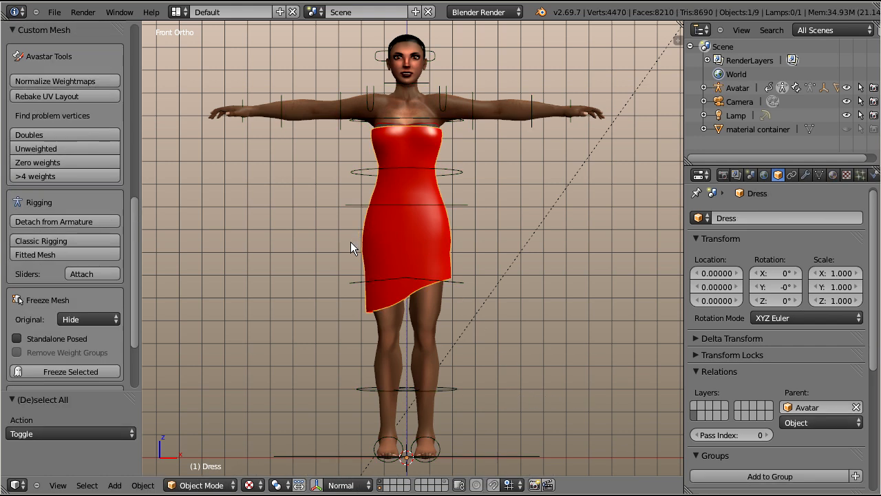
{"action": "left_click_drag", "start_coordinate": [133, 206], "coordinate": [137, 252]}
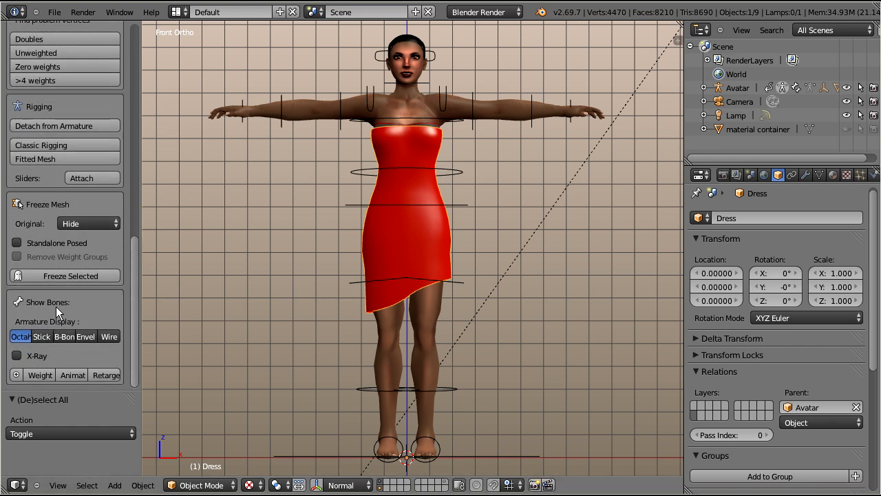
{"action": "left_click", "coordinate": [39, 375]}
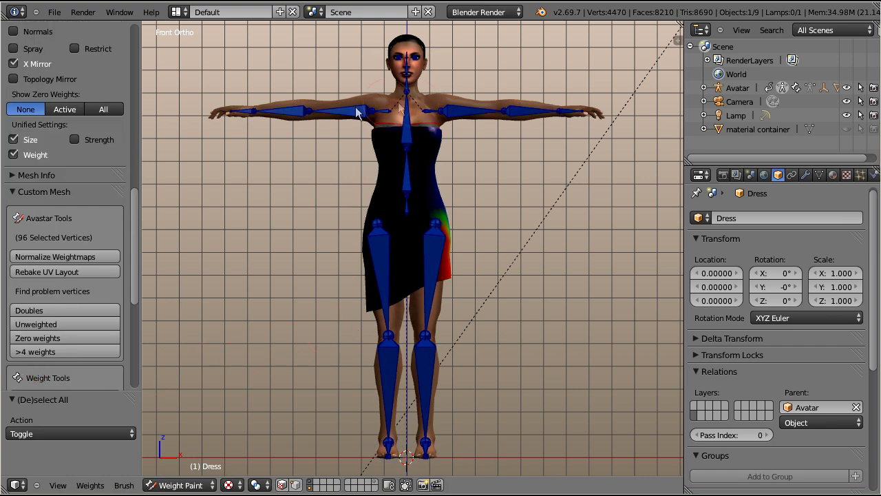
{"action": "left_click_drag", "start_coordinate": [131, 192], "coordinate": [133, 304]}
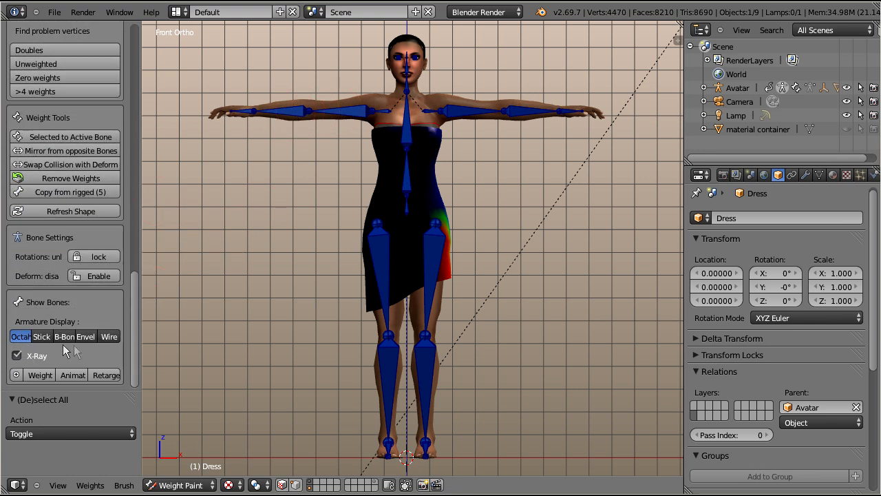
{"action": "left_click", "coordinate": [40, 336]}
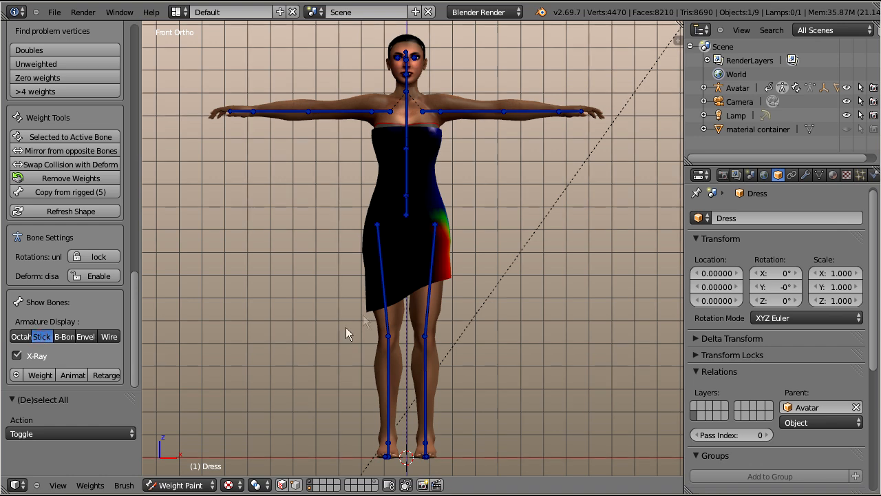
Step: Expand the Show Bones options to list the individual armature bone groups
{"action": "scroll", "coordinate": [541, 259], "scroll_direction": "up", "scroll_amount": 2}
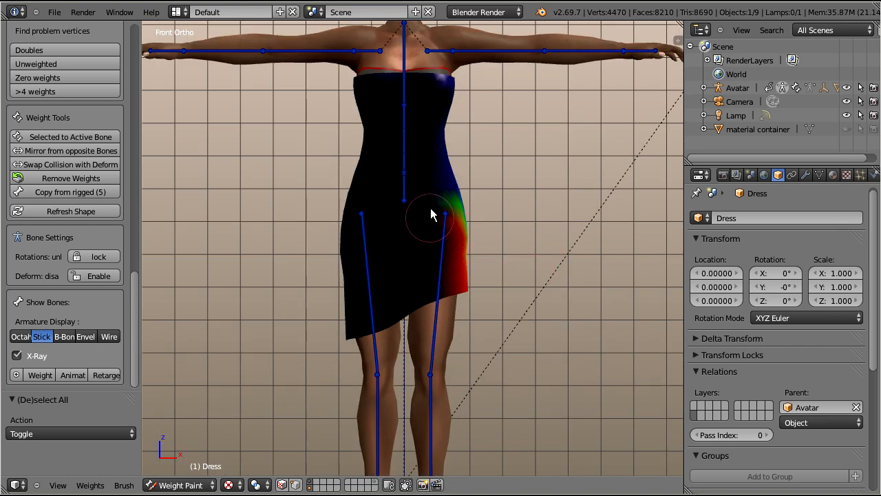
{"action": "left_click", "coordinate": [16, 375]}
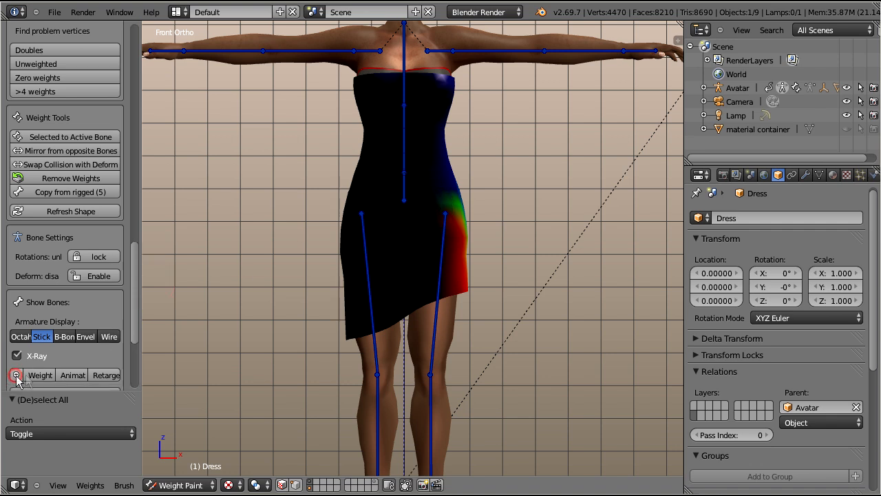
{"action": "left_click_drag", "start_coordinate": [134, 324], "coordinate": [144, 370]}
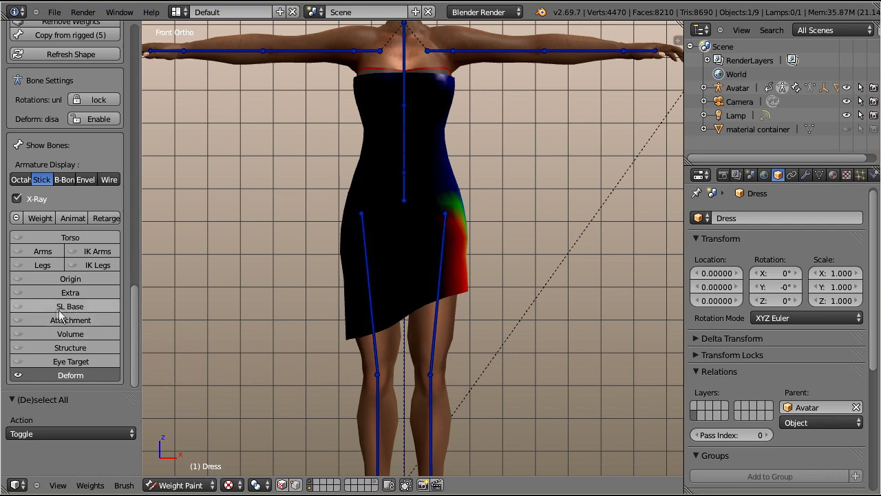
Step: Try showing the SL Base bones in place of the Deform bones, and return to Deform only
{"action": "left_click", "coordinate": [99, 305]}
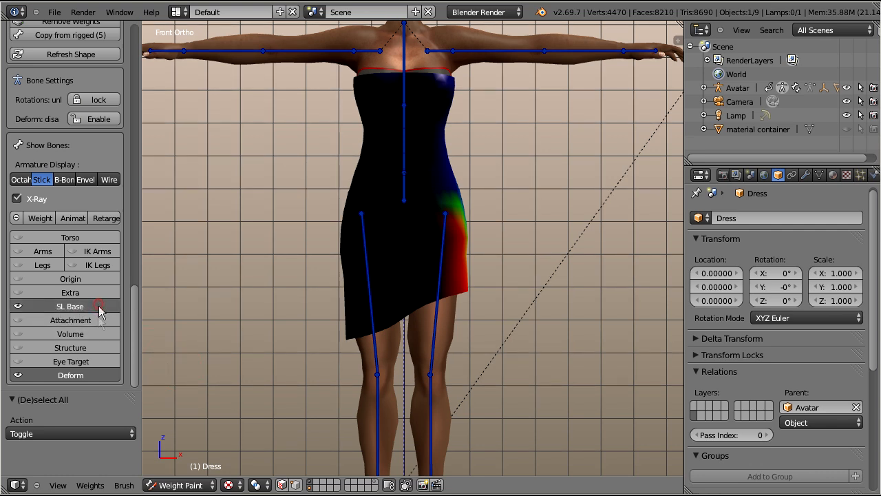
{"action": "left_click", "coordinate": [102, 373]}
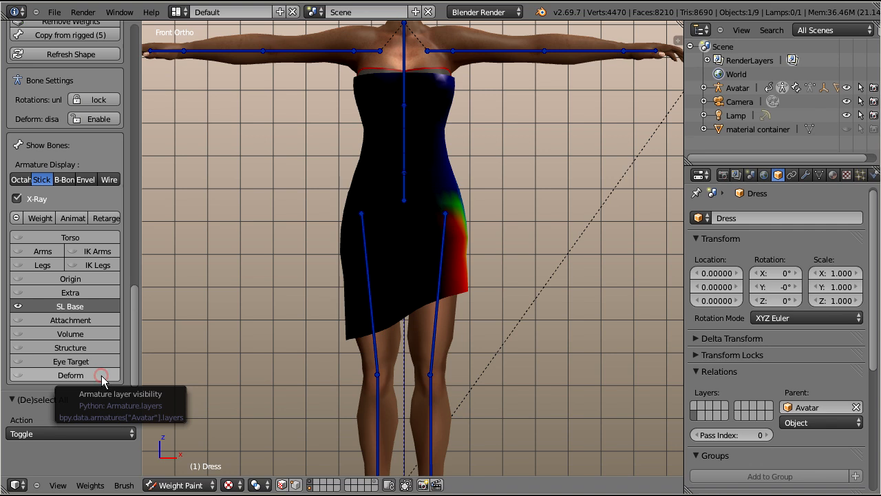
{"action": "left_click", "coordinate": [101, 375]}
{"action": "left_click", "coordinate": [93, 305]}
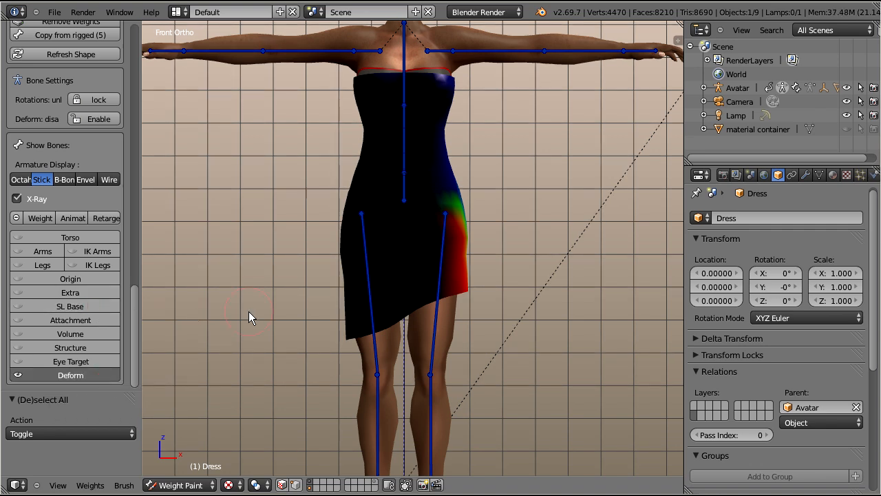
Step: Examine the dress's weight maps for the right hip, pelvis and spine bones
{"action": "right_click", "coordinate": [367, 272]}
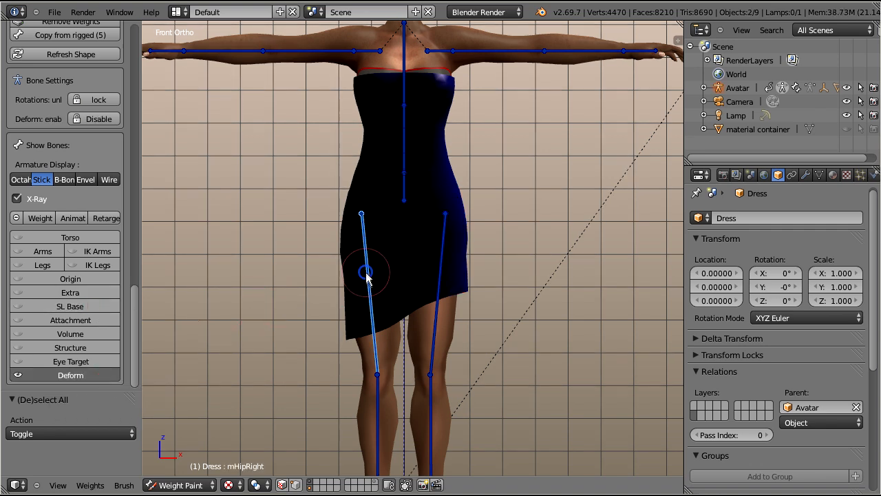
{"action": "right_click", "coordinate": [403, 192]}
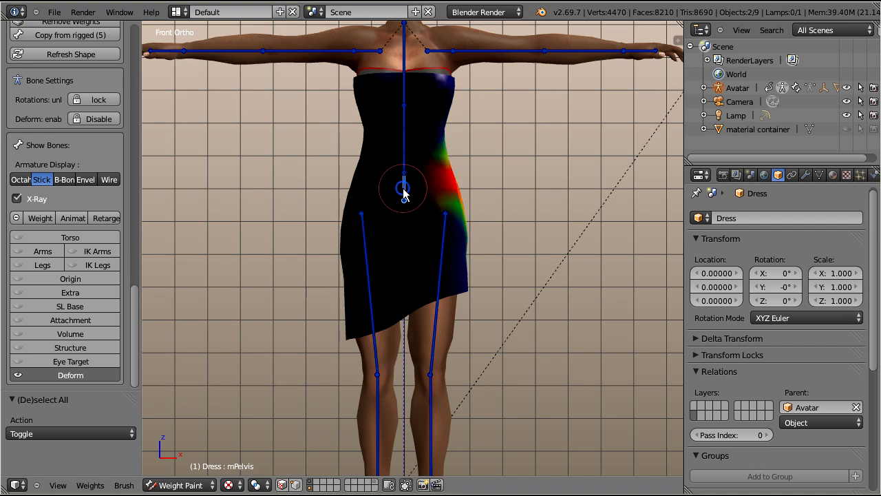
{"action": "right_click", "coordinate": [406, 135]}
{"action": "right_click", "coordinate": [363, 262]}
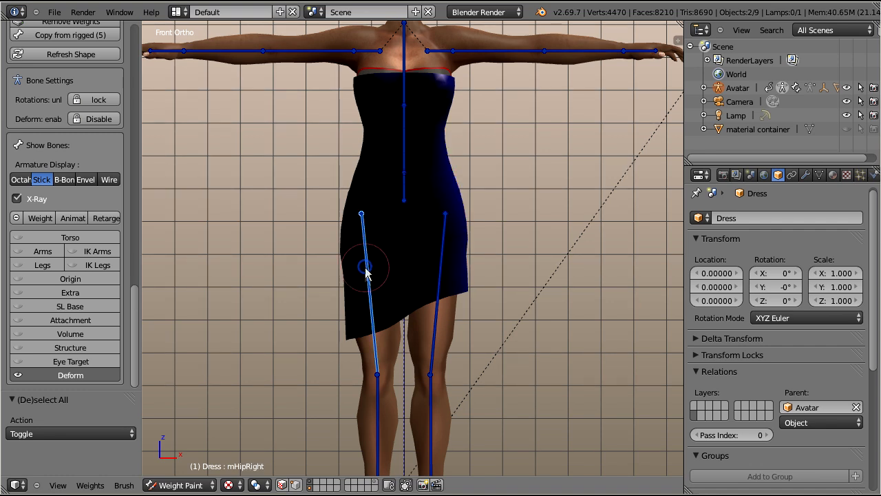
Step: Set the viewport shading to Solid and inspect the dress weights of the mHipLeft, mPelvis and spine bones
{"action": "left_click", "coordinate": [234, 485]}
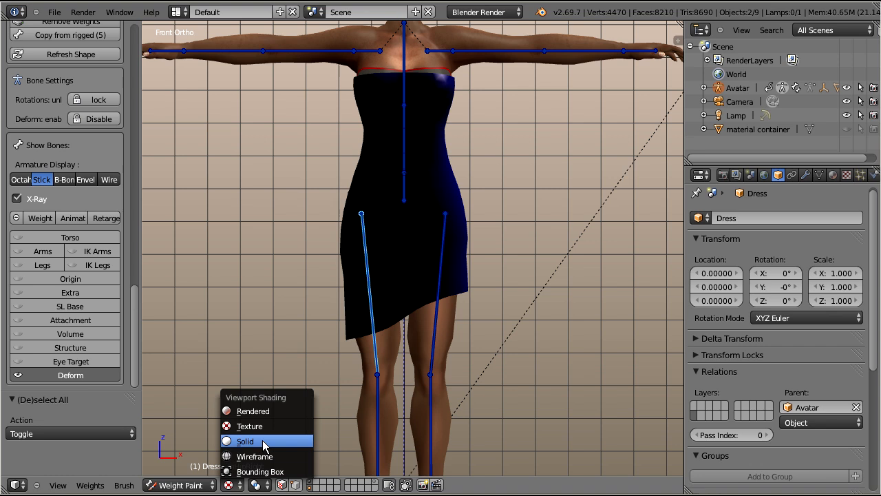
{"action": "left_click", "coordinate": [256, 441]}
{"action": "right_click", "coordinate": [444, 250]}
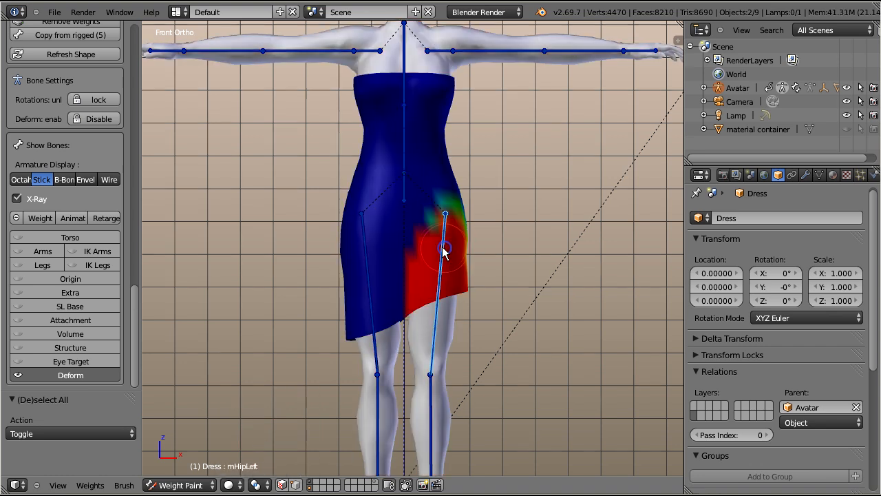
{"action": "right_click", "coordinate": [403, 166]}
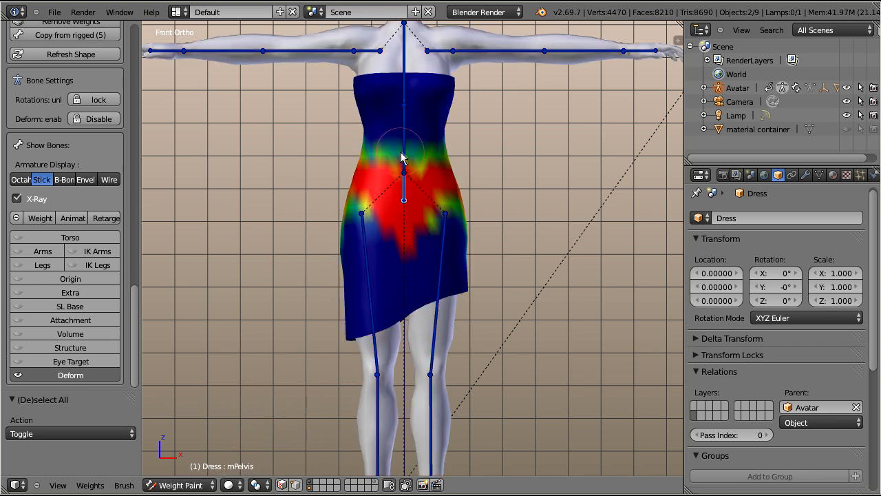
{"action": "right_click", "coordinate": [404, 155]}
{"action": "right_click", "coordinate": [405, 196]}
Step: Return the dress to Object Mode and select the Avatar armature's mHipLeft bone
{"action": "left_click", "coordinate": [205, 478]}
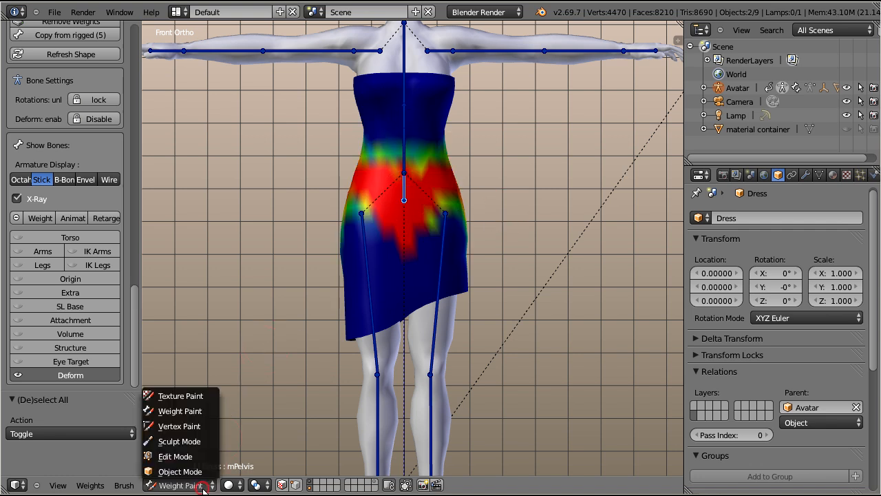
{"action": "left_click", "coordinate": [195, 469]}
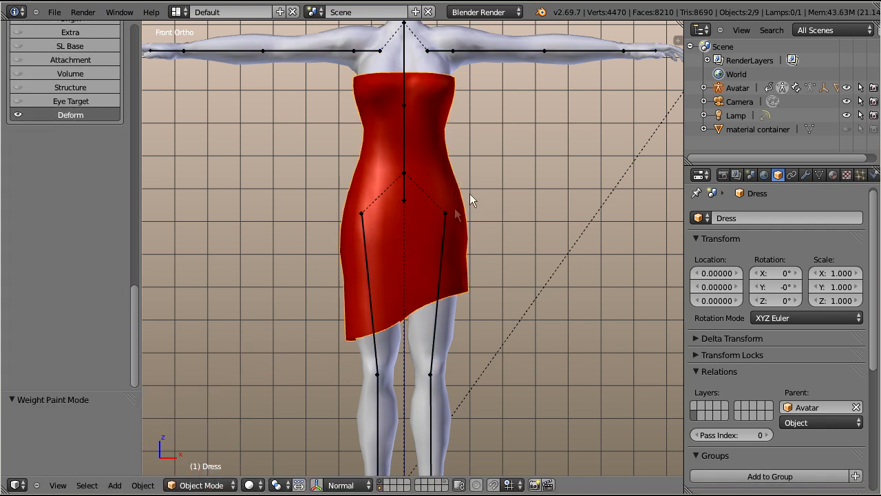
{"action": "right_click", "coordinate": [443, 230]}
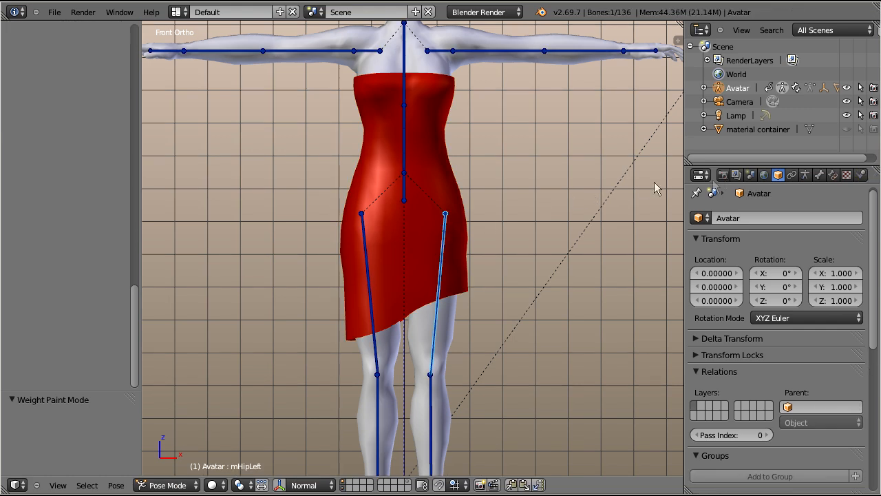
Step: Show the Torso section of the Avatar Shape sliders in the armature's object properties
{"action": "left_click_drag", "start_coordinate": [871, 215], "coordinate": [873, 413]}
{"action": "left_click", "coordinate": [841, 466]}
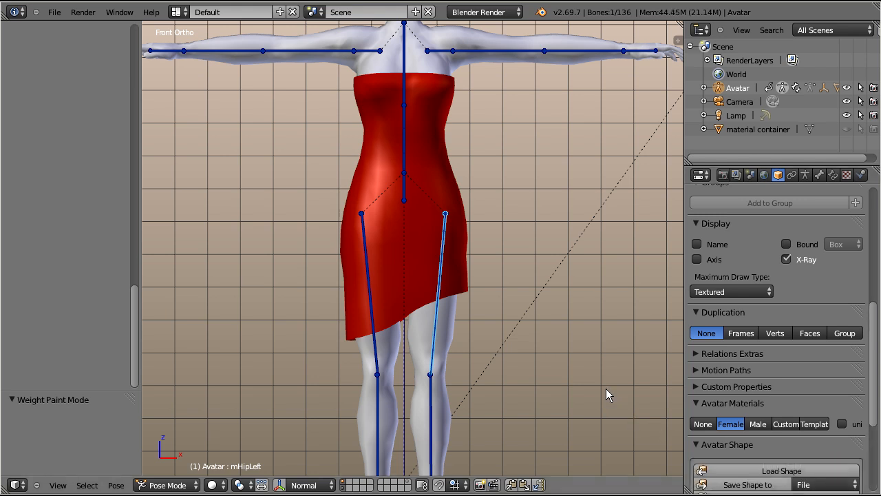
{"action": "left_click", "coordinate": [872, 341]}
{"action": "left_click_drag", "start_coordinate": [873, 341], "coordinate": [873, 440]}
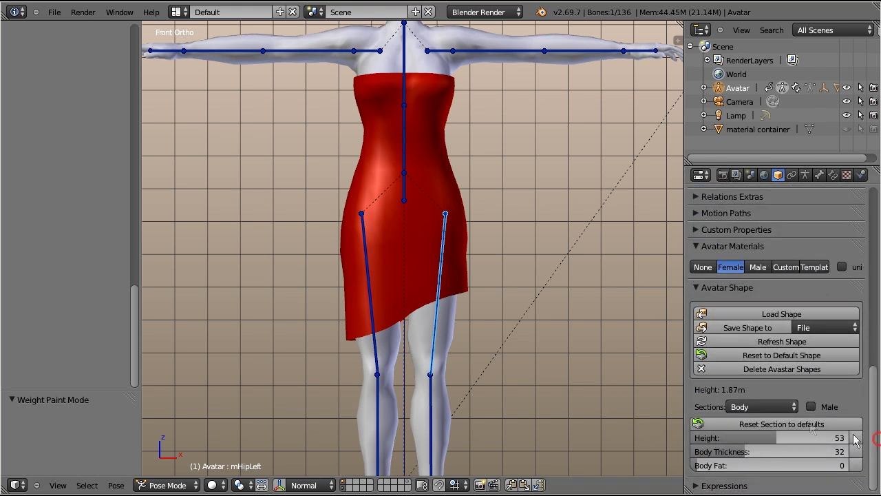
{"action": "left_click", "coordinate": [757, 407]}
{"action": "left_click", "coordinate": [763, 272]}
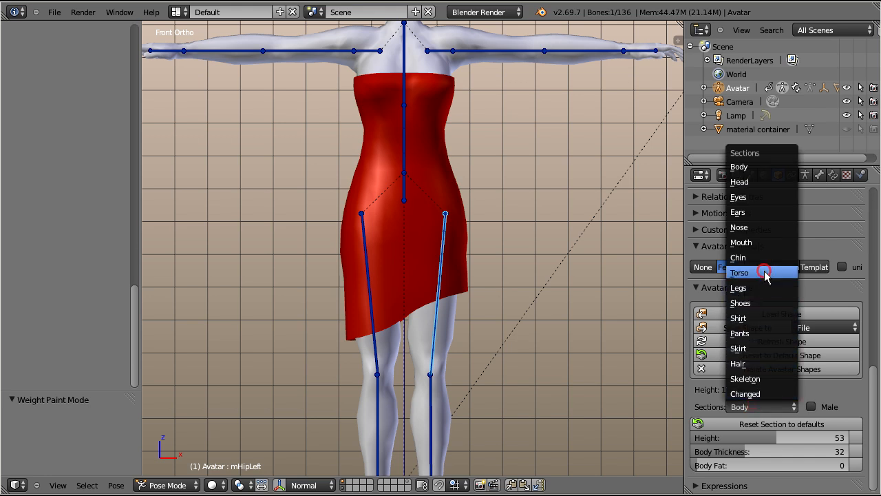
{"action": "left_click_drag", "start_coordinate": [872, 366], "coordinate": [871, 408]}
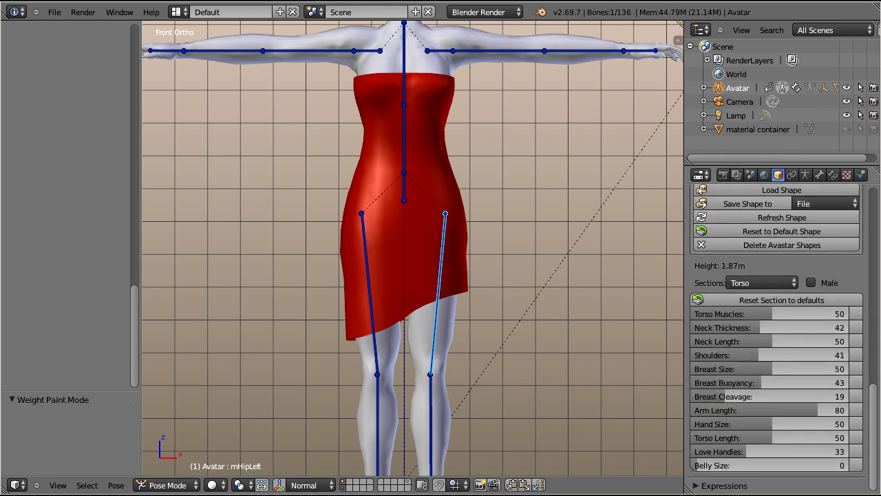
Step: Try a Torso Length of 19 on the avatar shape and reset that slider to its default
{"action": "left_click_drag", "start_coordinate": [768, 436], "coordinate": [720, 417]}
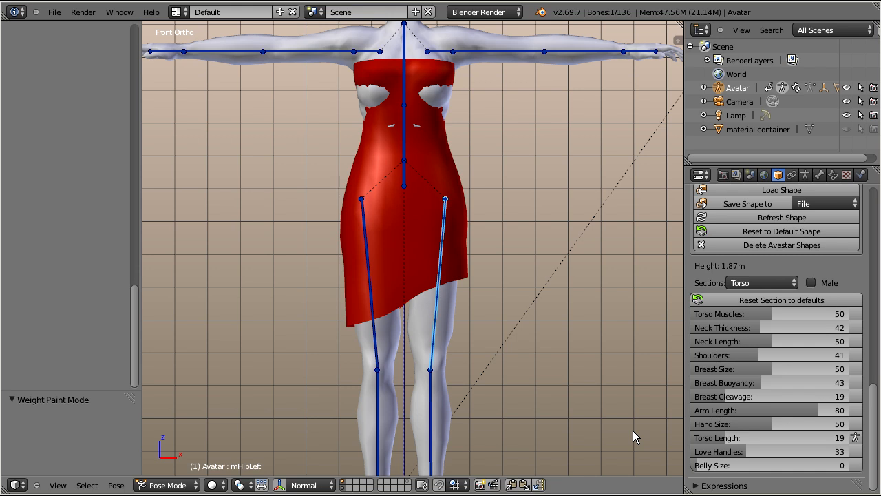
{"action": "left_click", "coordinate": [857, 438]}
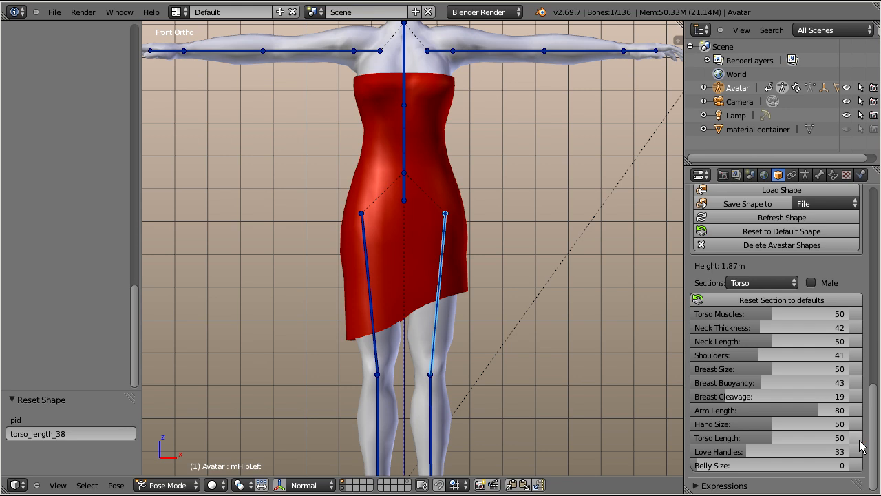
Step: Attach the Avastar shape sliders to the dress and display the dress's shape keys
{"action": "scroll", "coordinate": [548, 220], "scroll_direction": "down", "scroll_amount": 3}
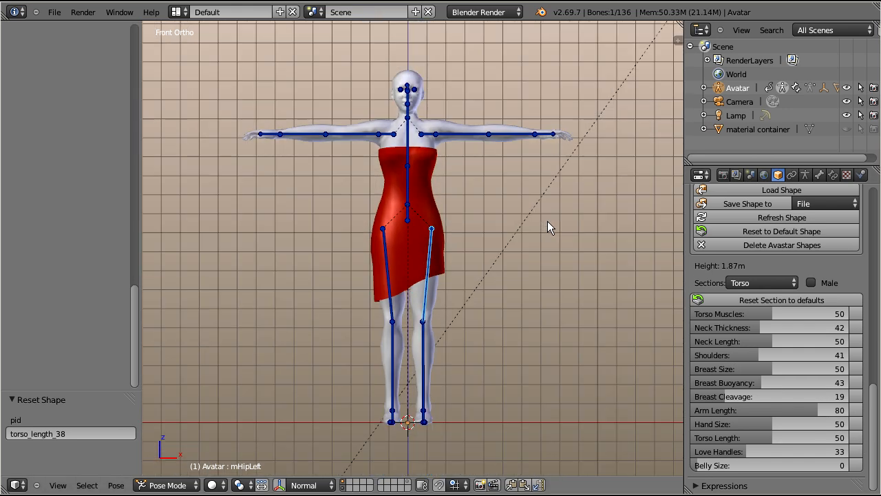
{"action": "right_click", "coordinate": [436, 165]}
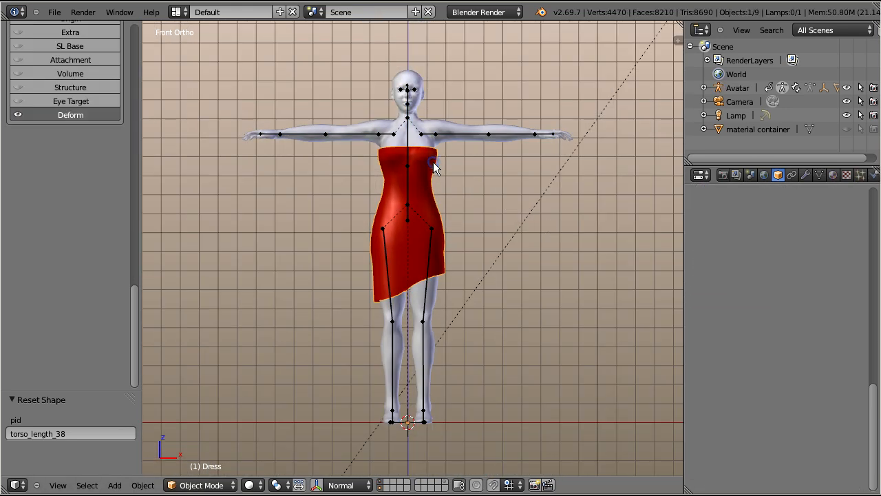
{"action": "left_click_drag", "start_coordinate": [140, 266], "coordinate": [150, 179]}
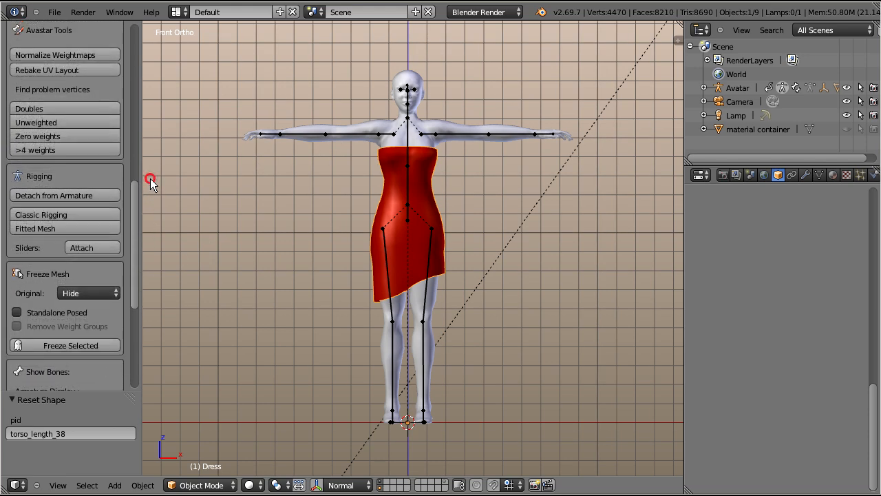
{"action": "left_click", "coordinate": [101, 247]}
{"action": "left_click", "coordinate": [820, 176]}
{"action": "scroll", "coordinate": [877, 364], "scroll_direction": "down", "scroll_amount": 6}
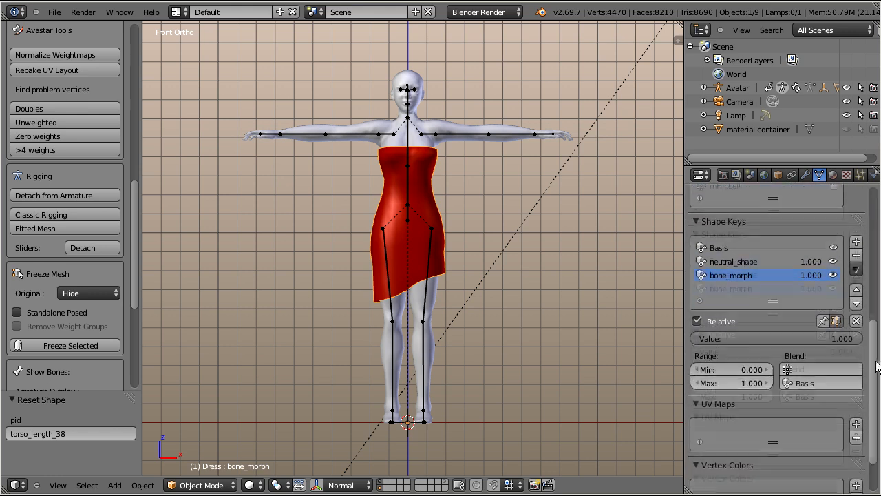
{"action": "scroll", "coordinate": [877, 363], "scroll_direction": "down", "scroll_amount": 2}
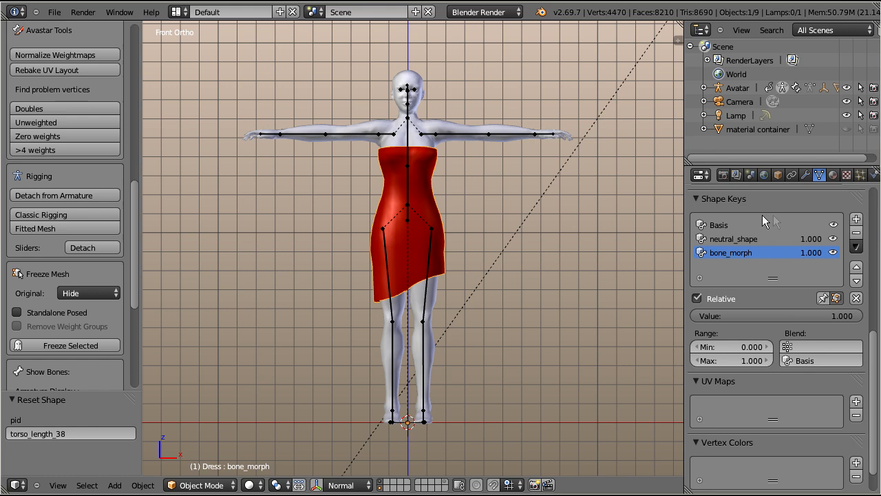
Step: Select the armature's mPelvis bone and try Torso Length values of 100 and 0 on the avatar shape
{"action": "right_click", "coordinate": [407, 208]}
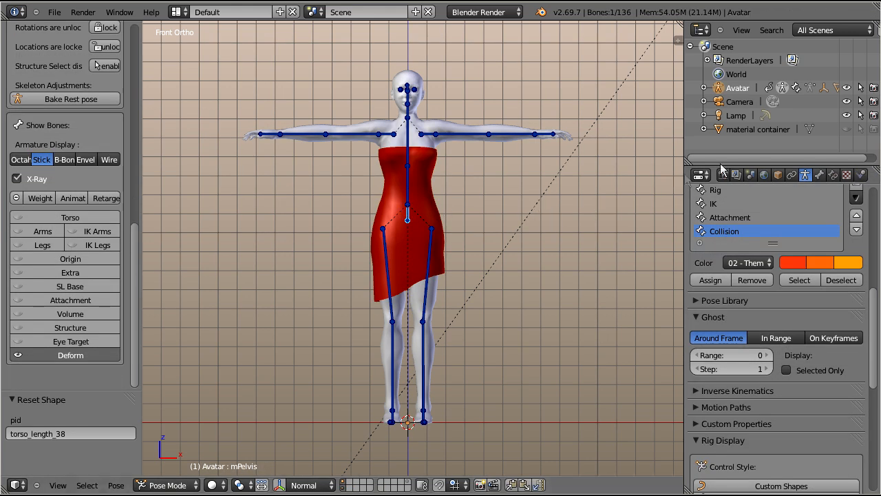
{"action": "left_click", "coordinate": [777, 176]}
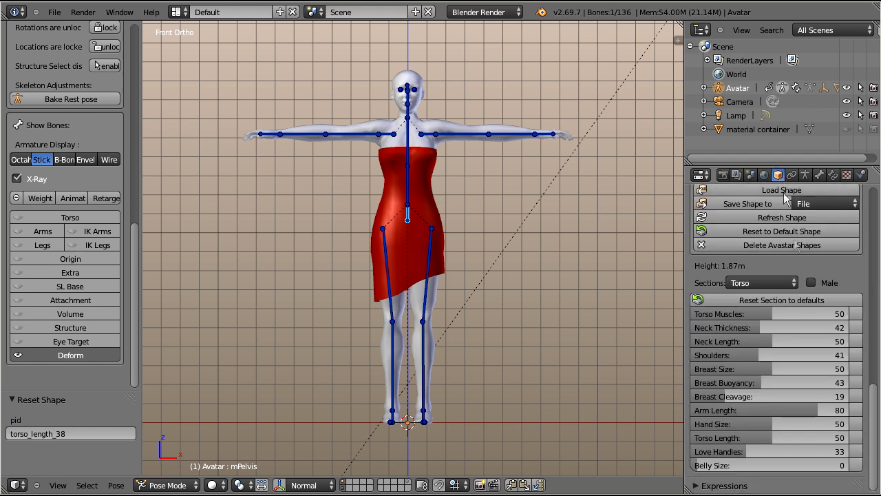
{"action": "left_click_drag", "start_coordinate": [770, 436], "coordinate": [868, 424]}
{"action": "scroll", "coordinate": [401, 205], "scroll_direction": "up", "scroll_amount": 3}
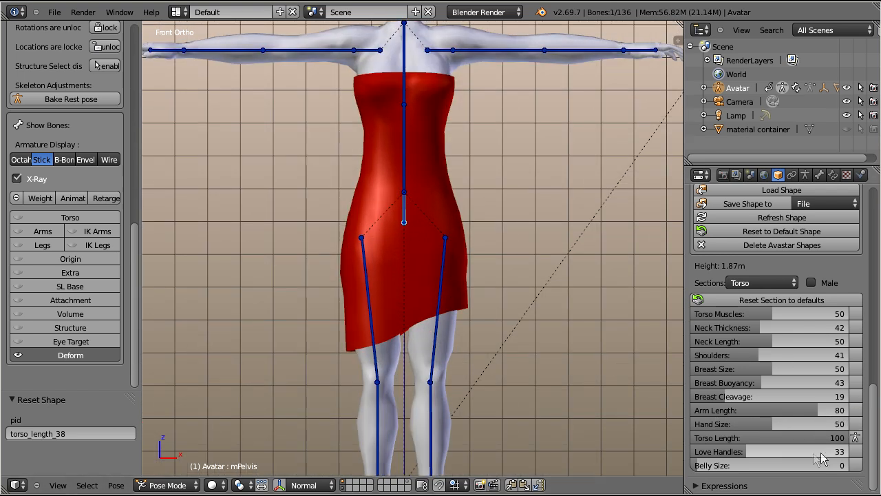
{"action": "left_click_drag", "start_coordinate": [844, 442], "coordinate": [652, 446]}
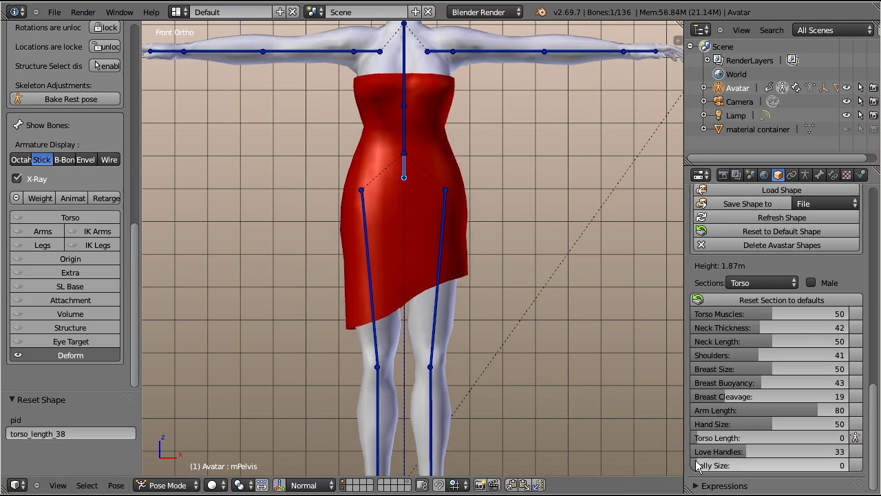
Step: Try Belly Size 10, Love Handles 41 and Breast Size 54, and reset the avatar to its default shape
{"action": "left_click_drag", "start_coordinate": [702, 466], "coordinate": [711, 439]}
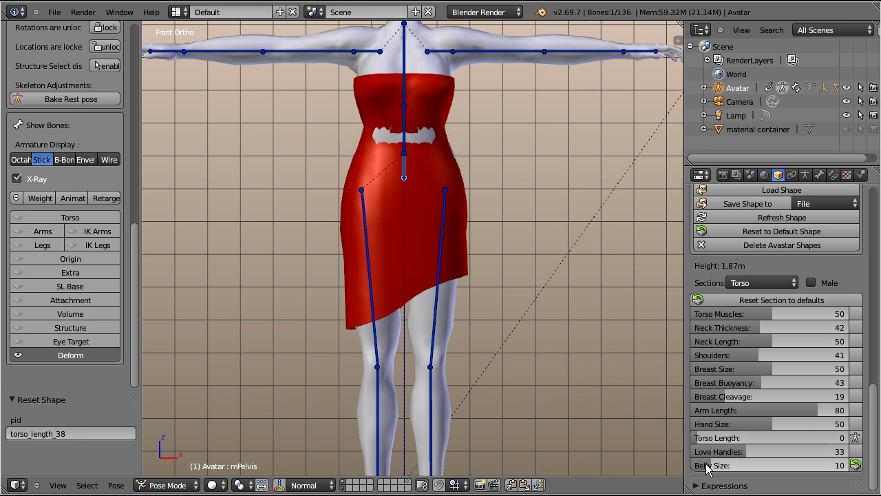
{"action": "mouse_move", "coordinate": [734, 456]}
{"action": "left_mouse_down"}
{"action": "mouse_move", "coordinate": [836, 454]}
{"action": "mouse_move", "coordinate": [688, 456]}
{"action": "mouse_move", "coordinate": [751, 453]}
{"action": "left_mouse_up"}
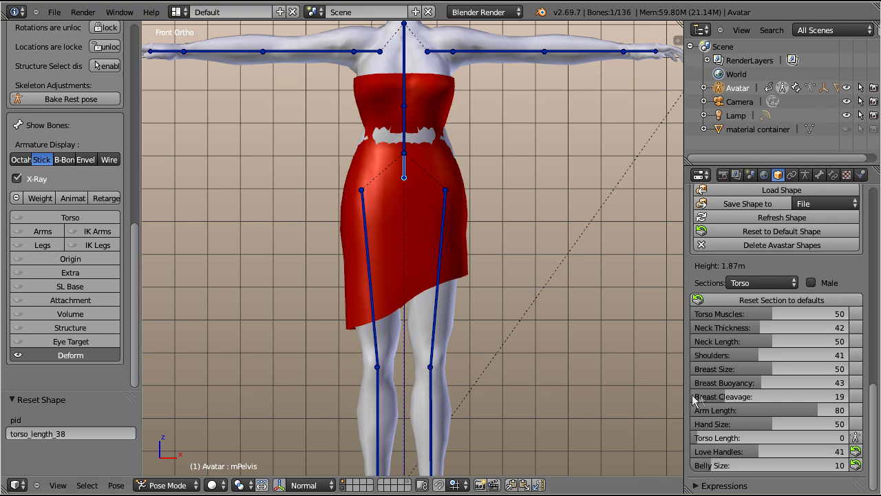
{"action": "mouse_move", "coordinate": [762, 364]}
{"action": "left_mouse_down"}
{"action": "mouse_move", "coordinate": [819, 369]}
{"action": "mouse_move", "coordinate": [765, 366]}
{"action": "left_mouse_up"}
{"action": "scroll", "coordinate": [505, 274], "scroll_direction": "down", "scroll_amount": 2}
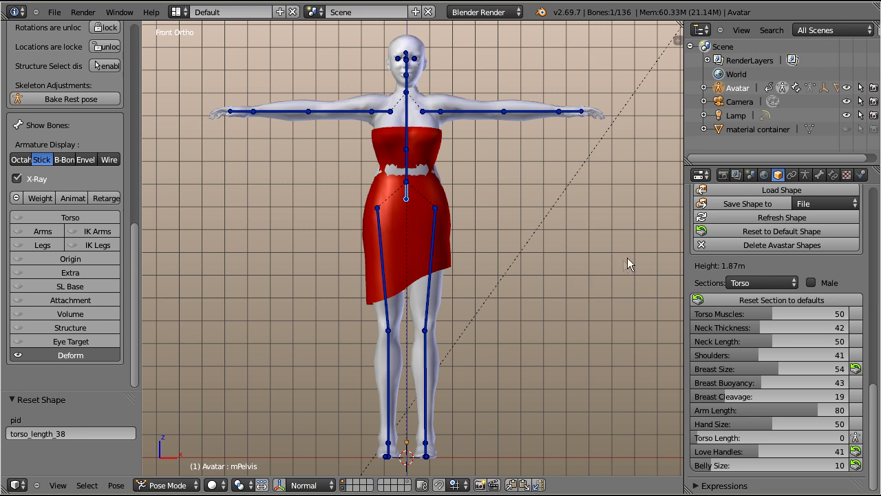
{"action": "left_click", "coordinate": [721, 231]}
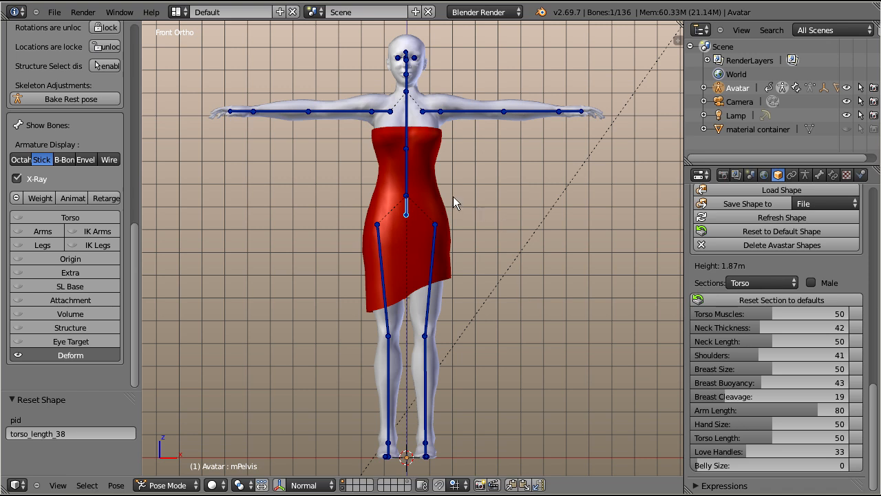
Step: Detach the shape sliders from the dress and switch its rigging to Fitted Mesh
{"action": "right_click", "coordinate": [434, 179]}
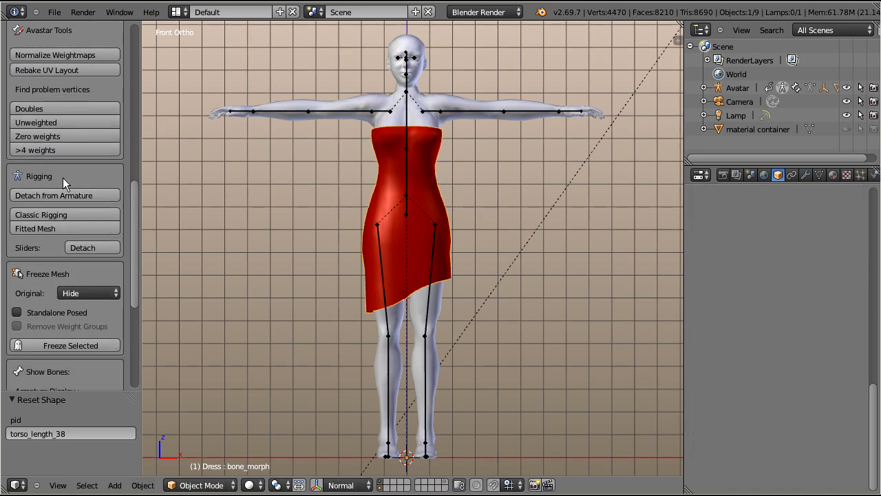
{"action": "left_click", "coordinate": [111, 249]}
{"action": "left_click", "coordinate": [820, 175]}
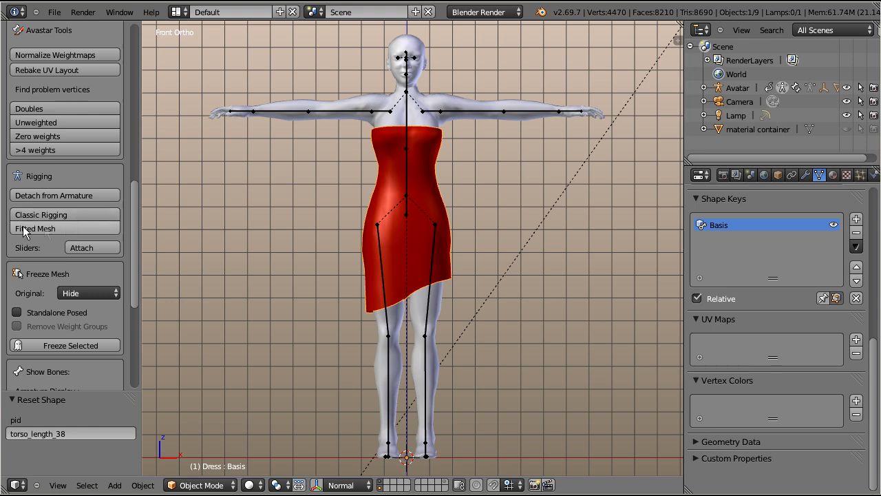
{"action": "left_click", "coordinate": [94, 215]}
{"action": "left_click", "coordinate": [71, 227]}
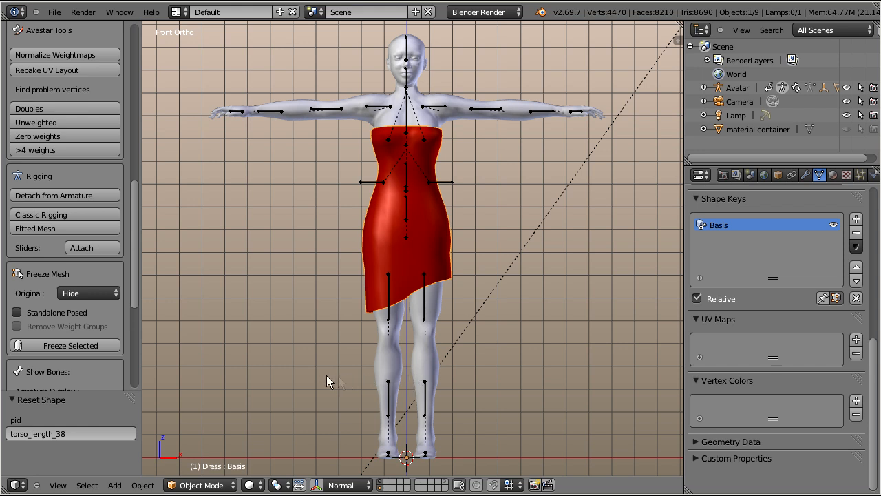
Step: Put the dress in Weight Paint mode and inspect its weights for both upper leg collision bones
{"action": "left_click_drag", "start_coordinate": [135, 228], "coordinate": [136, 307]}
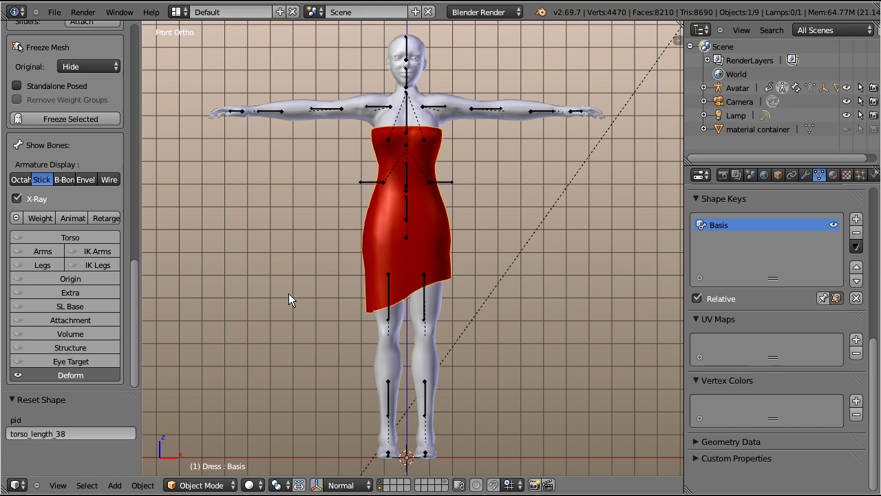
{"action": "left_click", "coordinate": [196, 486]}
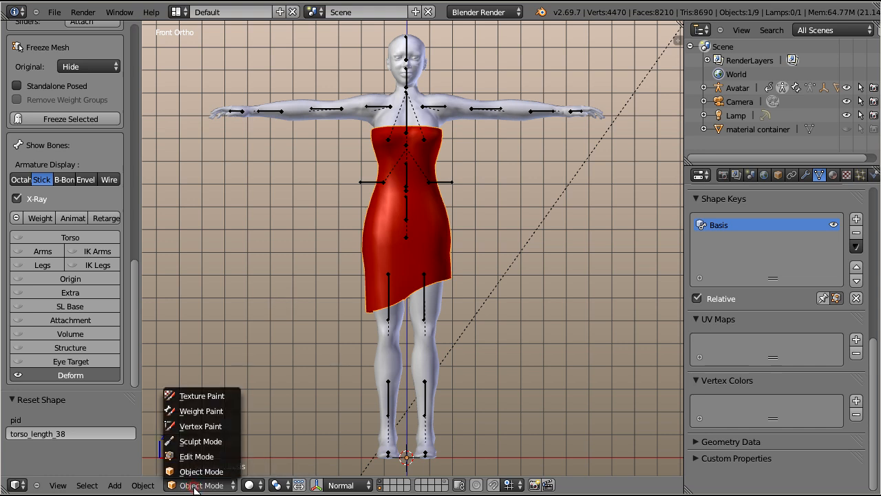
{"action": "left_click", "coordinate": [211, 413]}
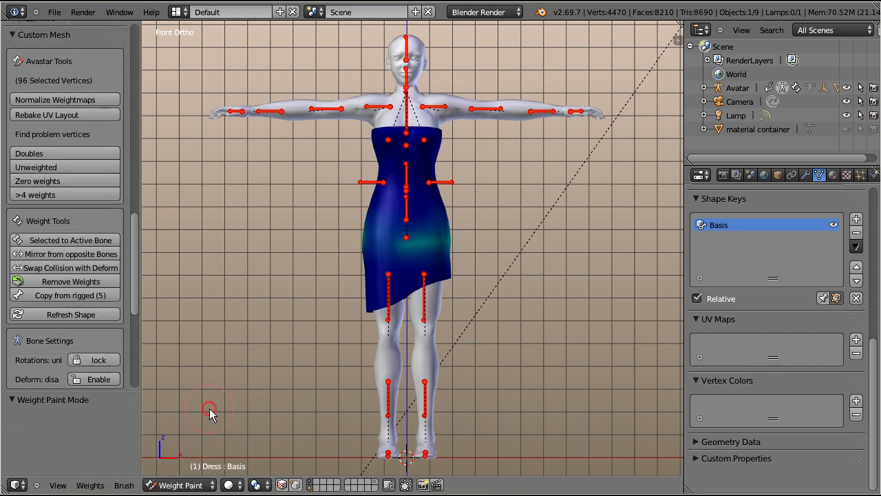
{"action": "right_click", "coordinate": [388, 291]}
{"action": "right_click", "coordinate": [424, 285]}
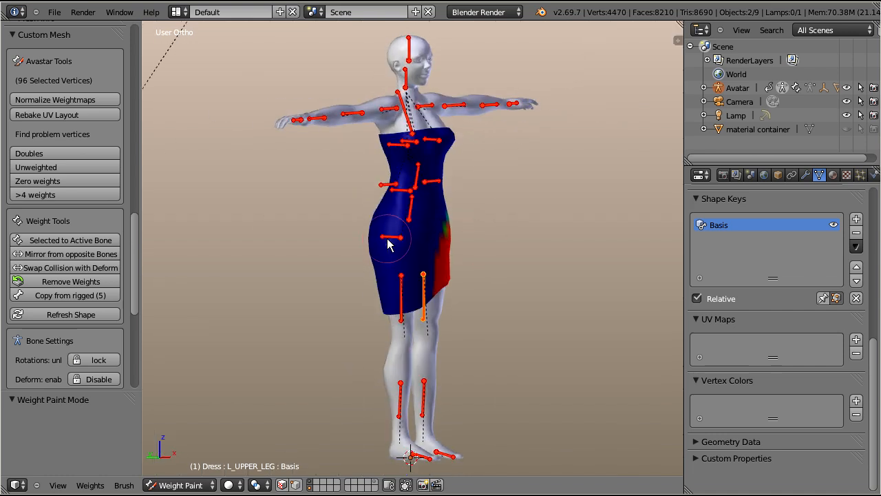
Step: Inspect the dress's weights for the BUTT and RIGHT_HANDLE collision bones from the back and side
{"action": "right_click", "coordinate": [389, 241]}
{"action": "middle_click_drag", "start_coordinate": [389, 241], "coordinate": [502, 233]}
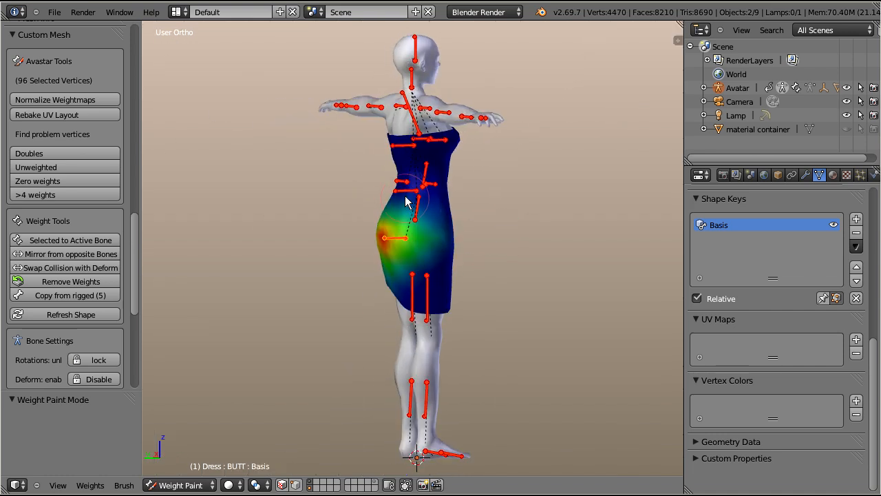
{"action": "right_click", "coordinate": [406, 199]}
{"action": "right_click", "coordinate": [434, 185]}
{"action": "middle_click_drag", "start_coordinate": [423, 238], "coordinate": [194, 215]}
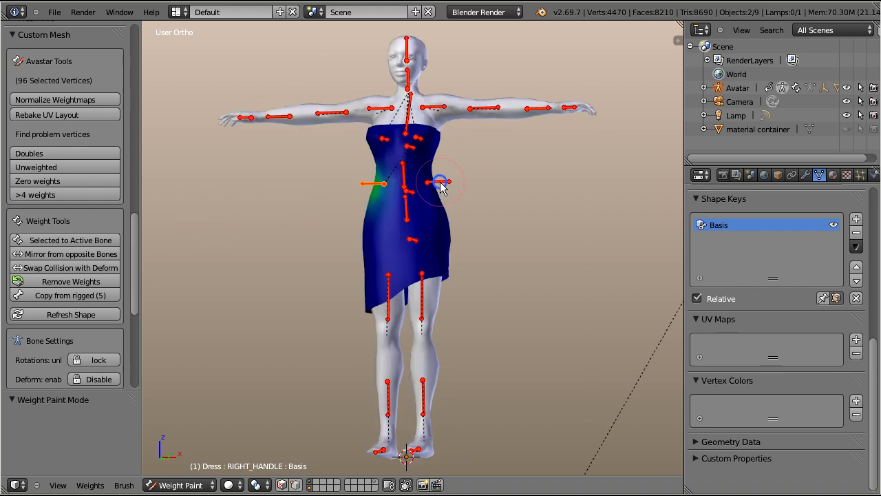
Step: Inspect the dress's weights for the left handle, BELLY and PELVIS collision bones, ending in front view
{"action": "right_click", "coordinate": [440, 183]}
{"action": "right_click", "coordinate": [406, 196]}
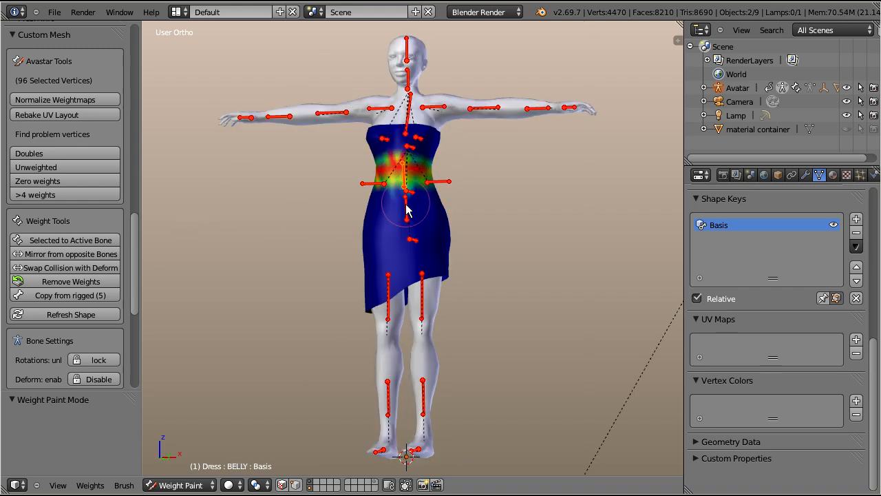
{"action": "right_click", "coordinate": [407, 212]}
{"action": "key", "text": "KP_1"}
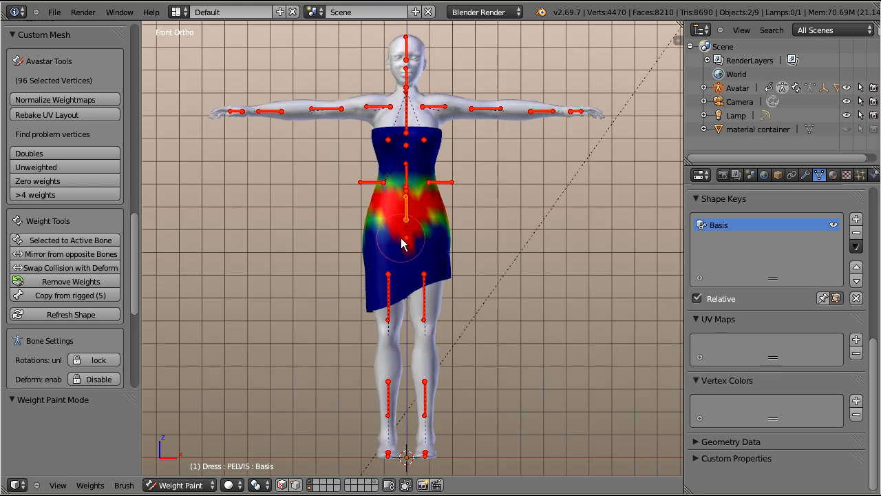
Step: Attach the shape sliders to the dress in Object Mode and select the armature's LEFT_HANDLE bone
{"action": "left_click", "coordinate": [186, 484]}
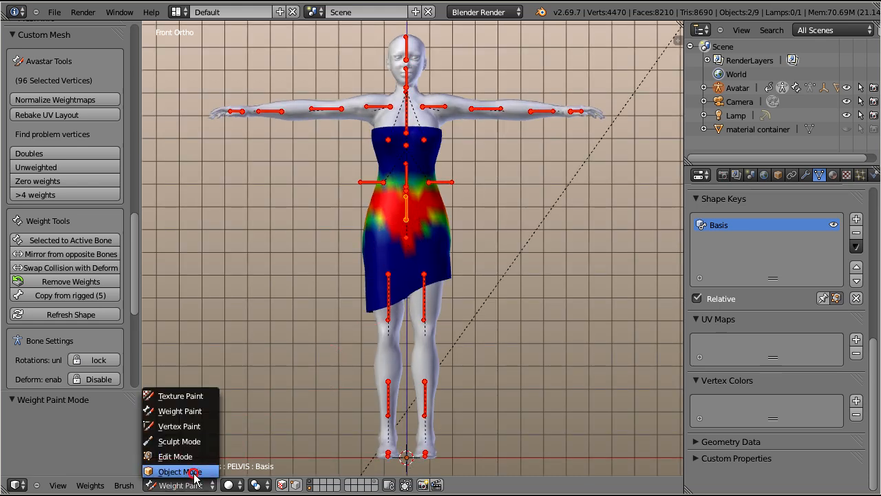
{"action": "left_click", "coordinate": [181, 471]}
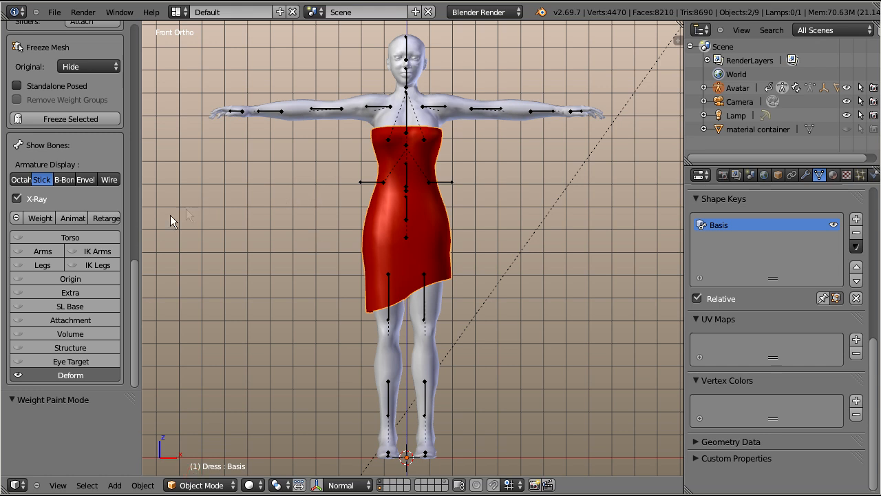
{"action": "left_click_drag", "start_coordinate": [134, 284], "coordinate": [144, 205]}
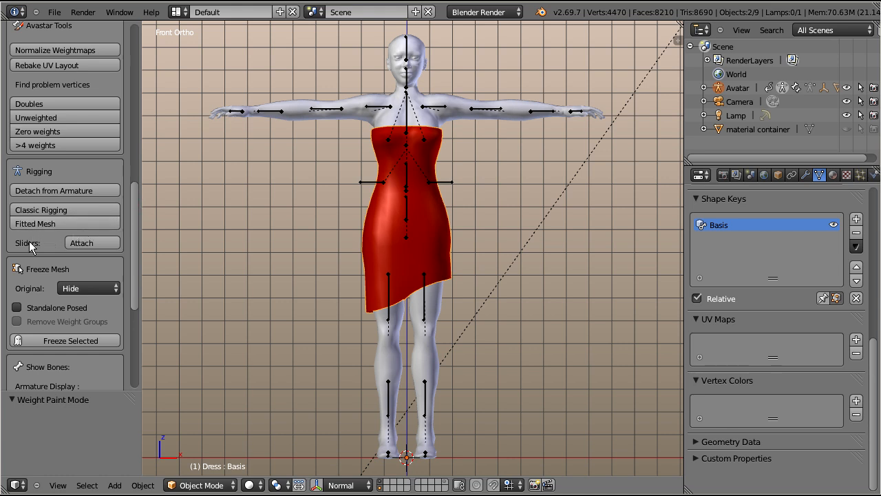
{"action": "left_click", "coordinate": [106, 242]}
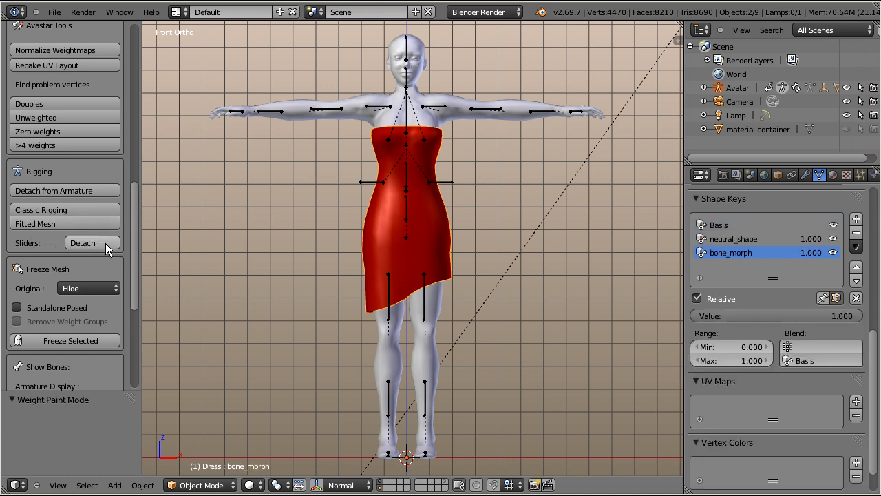
{"action": "right_click", "coordinate": [447, 182]}
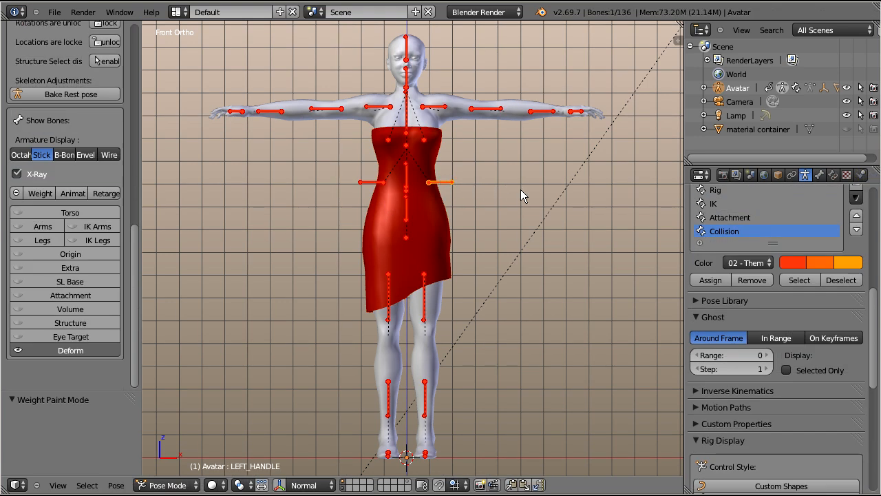
Step: Raise the Belly Size shape slider to 55 and examine how the dress deforms from the front and side
{"action": "left_click", "coordinate": [777, 175]}
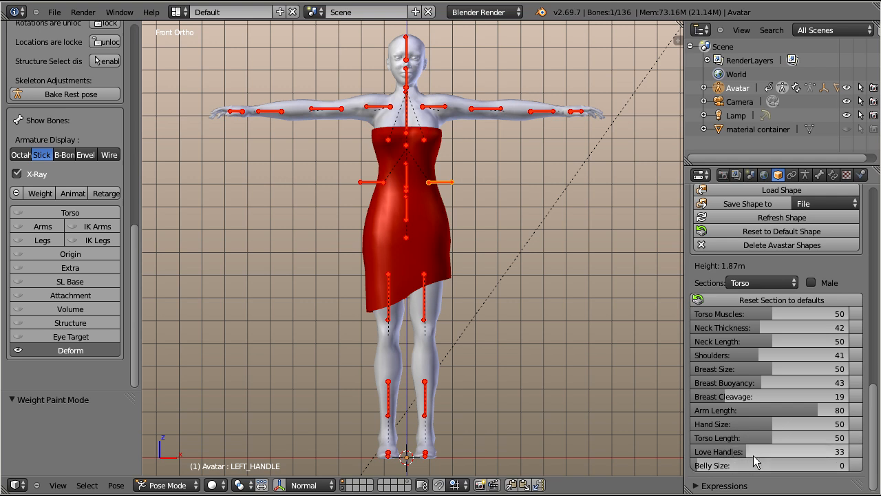
{"action": "mouse_move", "coordinate": [697, 468]}
{"action": "left_mouse_down"}
{"action": "mouse_move", "coordinate": [821, 462]}
{"action": "mouse_move", "coordinate": [705, 464]}
{"action": "left_mouse_up"}
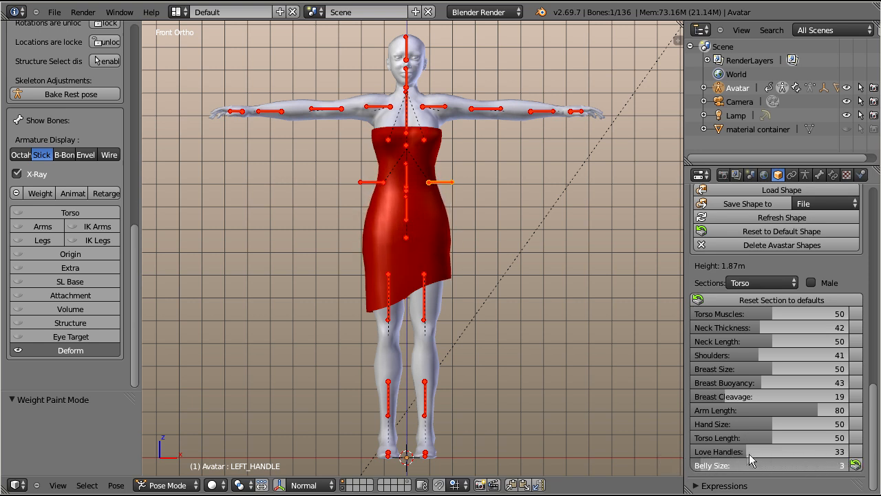
{"action": "left_click_drag", "start_coordinate": [777, 463], "coordinate": [807, 462]}
{"action": "scroll", "coordinate": [509, 152], "scroll_direction": "up", "scroll_amount": 3}
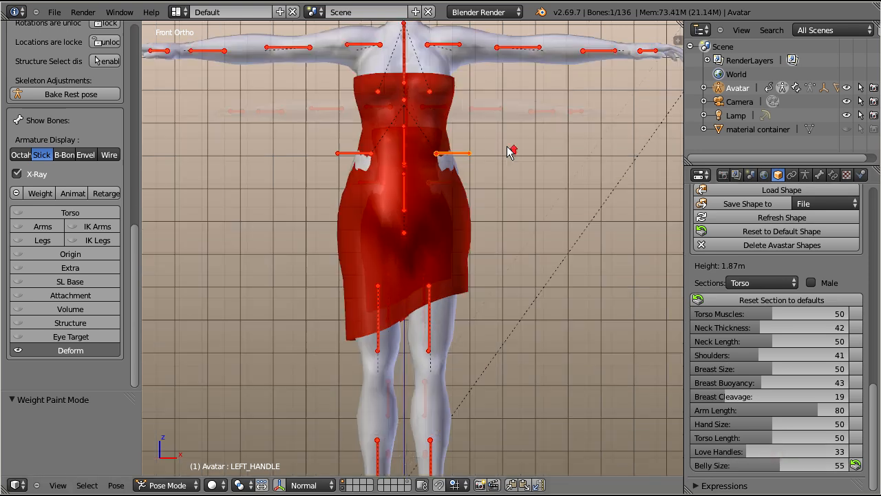
{"action": "middle_click_drag", "start_coordinate": [377, 181], "coordinate": [498, 170]}
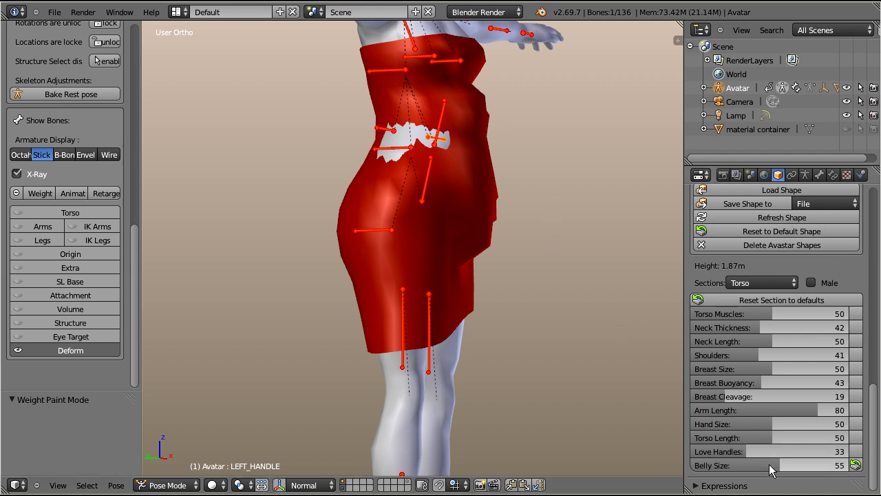
Step: Vary the Belly Size slider, leave it at 50, and check the dress from several angles, ending in front view
{"action": "left_click_drag", "start_coordinate": [776, 468], "coordinate": [711, 469]}
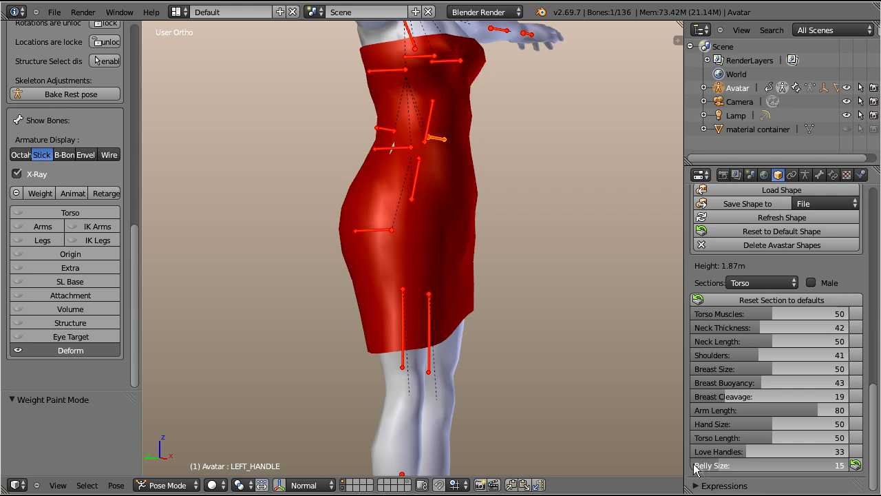
{"action": "key", "text": "BackSpace"}
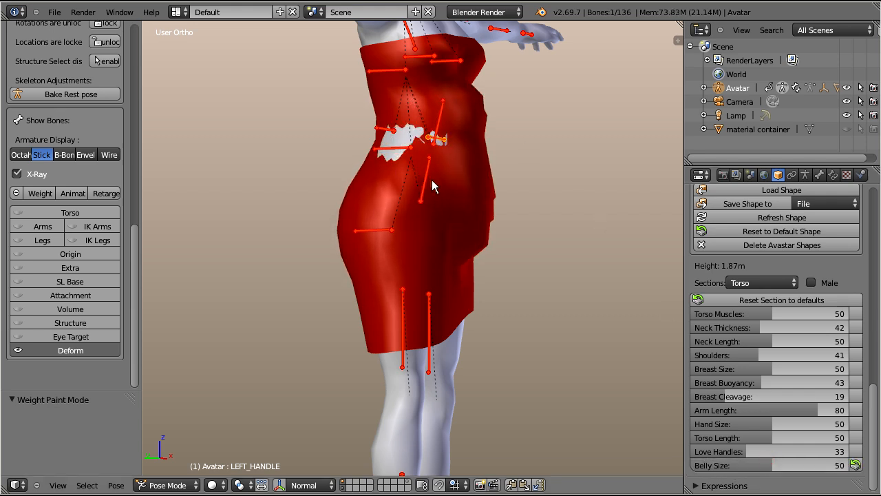
{"action": "middle_click_drag", "start_coordinate": [467, 218], "coordinate": [327, 258]}
{"action": "scroll", "coordinate": [493, 248], "scroll_direction": "up", "scroll_amount": 1}
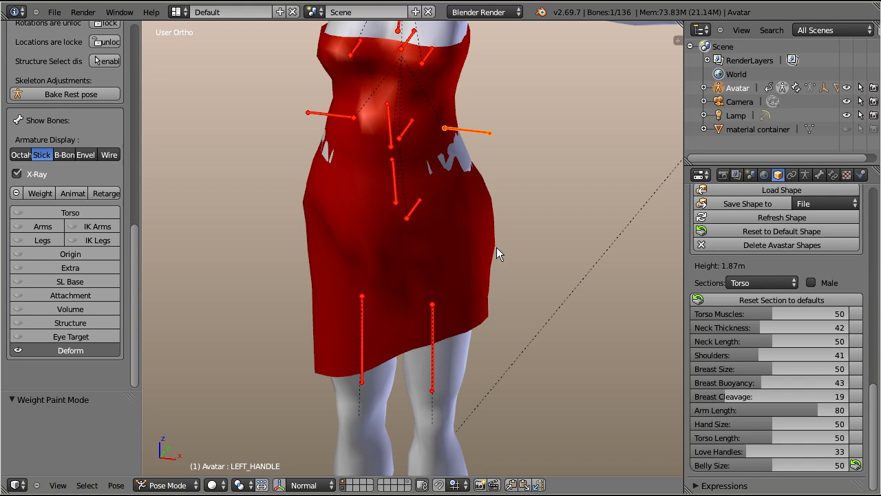
{"action": "scroll", "coordinate": [497, 247], "scroll_direction": "down", "scroll_amount": 4}
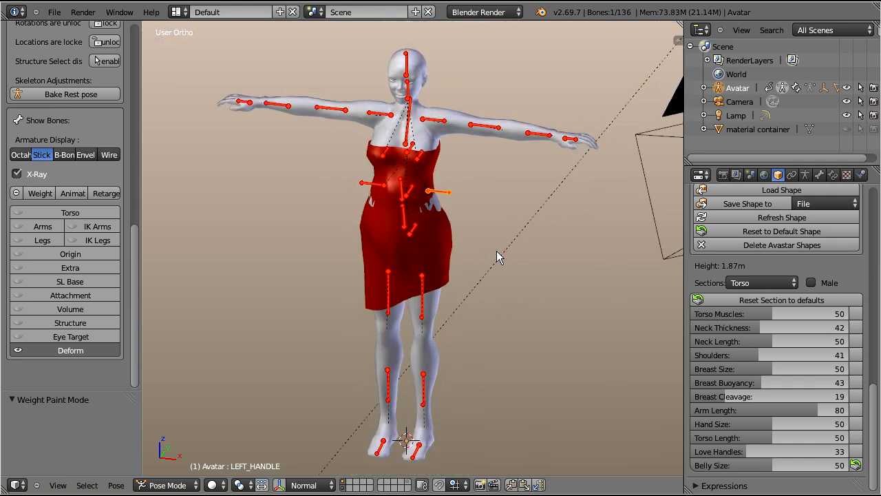
{"action": "key", "text": "KP_1"}
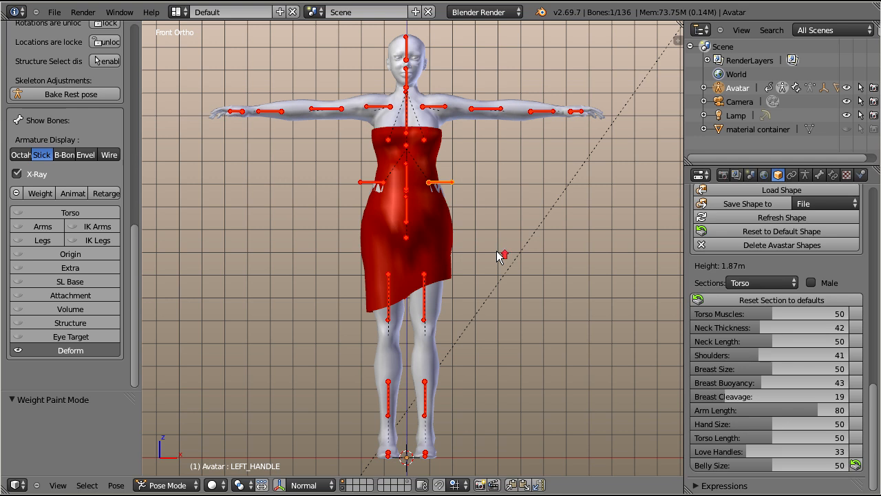
Step: Select the dress and switch it to Weight Paint mode
{"action": "scroll", "coordinate": [497, 252], "scroll_direction": "up", "scroll_amount": 4}
{"action": "right_click", "coordinate": [320, 222]}
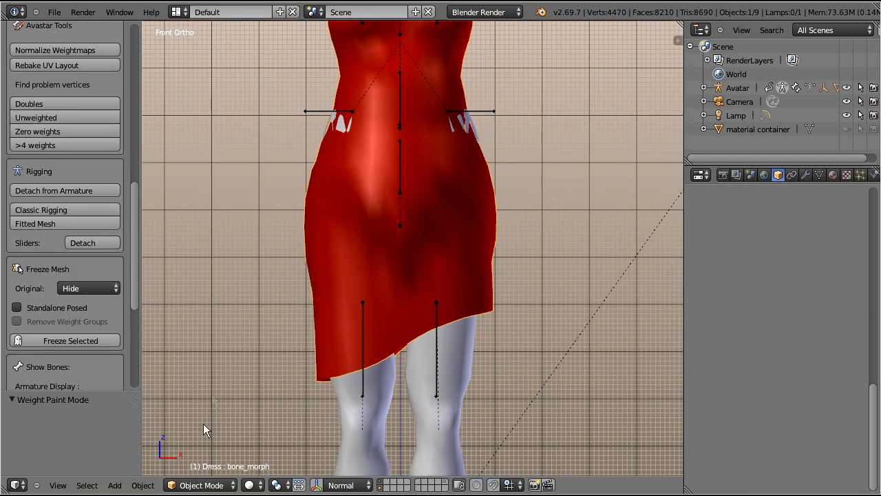
{"action": "left_click", "coordinate": [198, 485]}
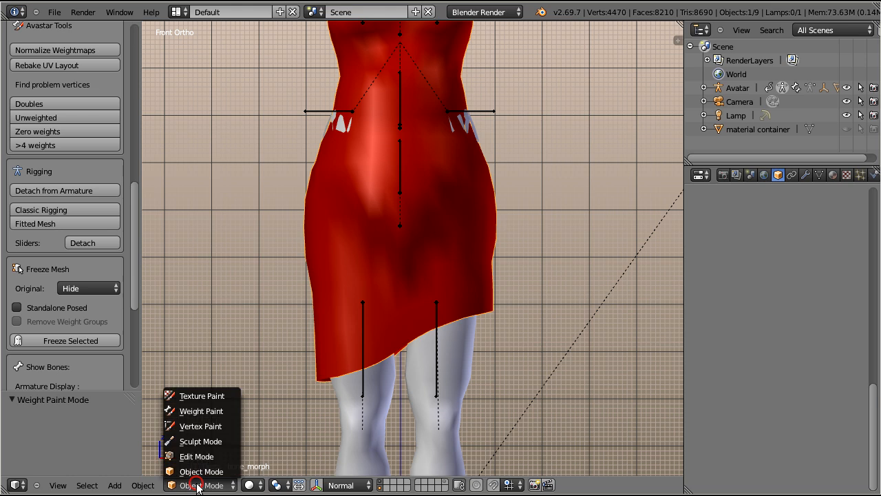
{"action": "left_click", "coordinate": [203, 411]}
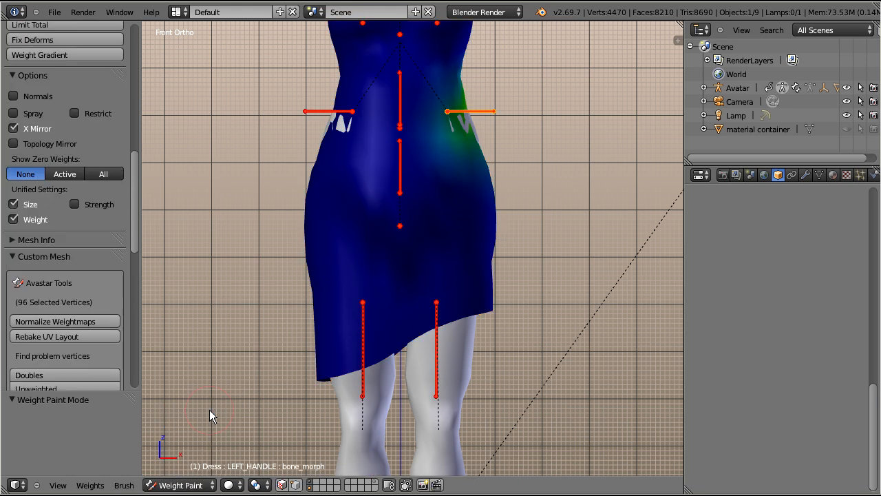
Step: Inspect the dress's weights for the PELVIS and both upper leg collision bones, viewing the PELVIS weights from the side as well
{"action": "right_click", "coordinate": [399, 180]}
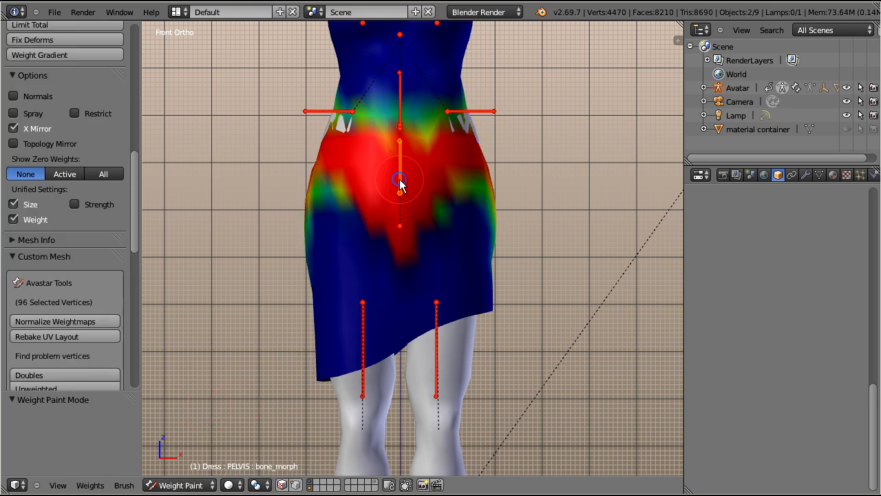
{"action": "right_click", "coordinate": [367, 338]}
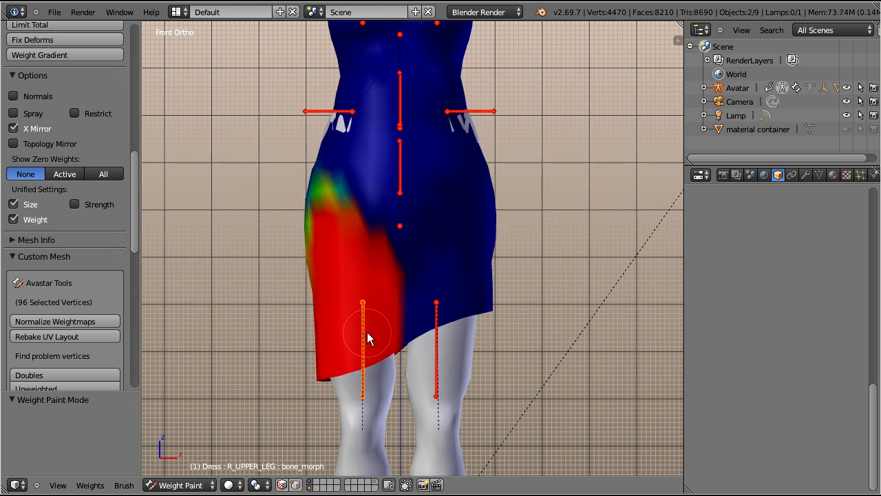
{"action": "right_click", "coordinate": [440, 327]}
{"action": "right_click", "coordinate": [399, 172]}
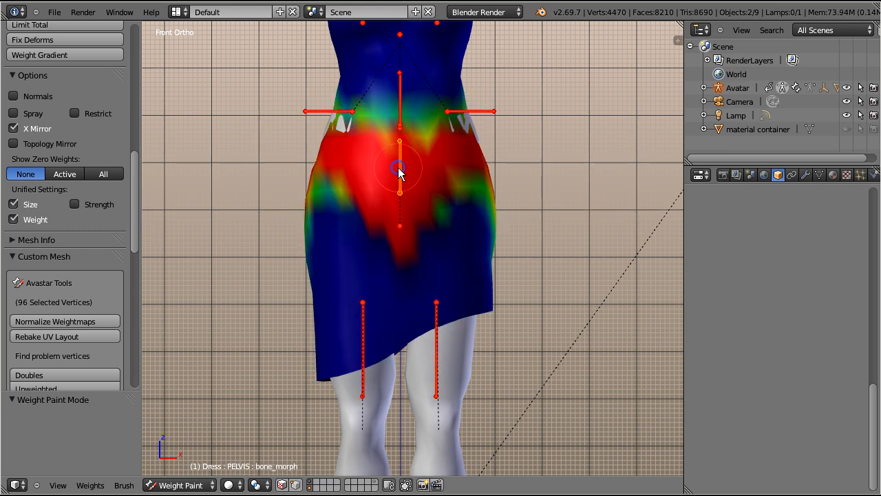
{"action": "middle_click_drag", "start_coordinate": [391, 248], "coordinate": [507, 205]}
{"action": "middle_click_drag", "start_coordinate": [444, 291], "coordinate": [435, 311]}
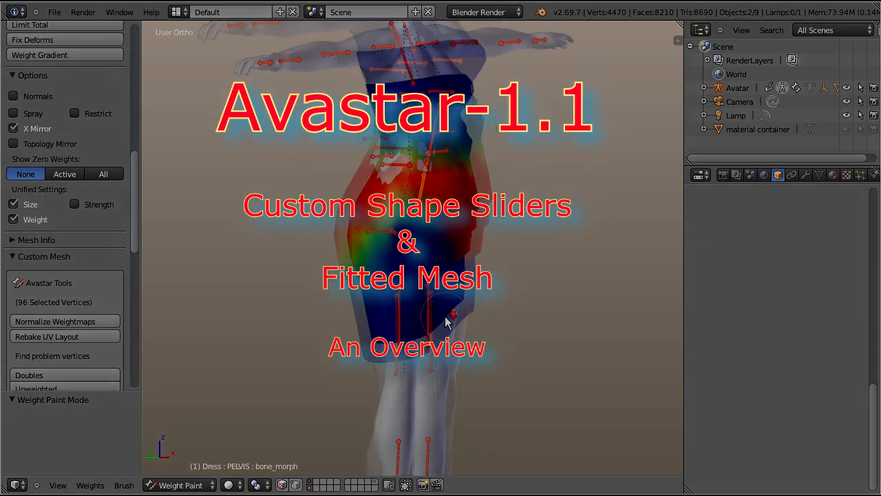